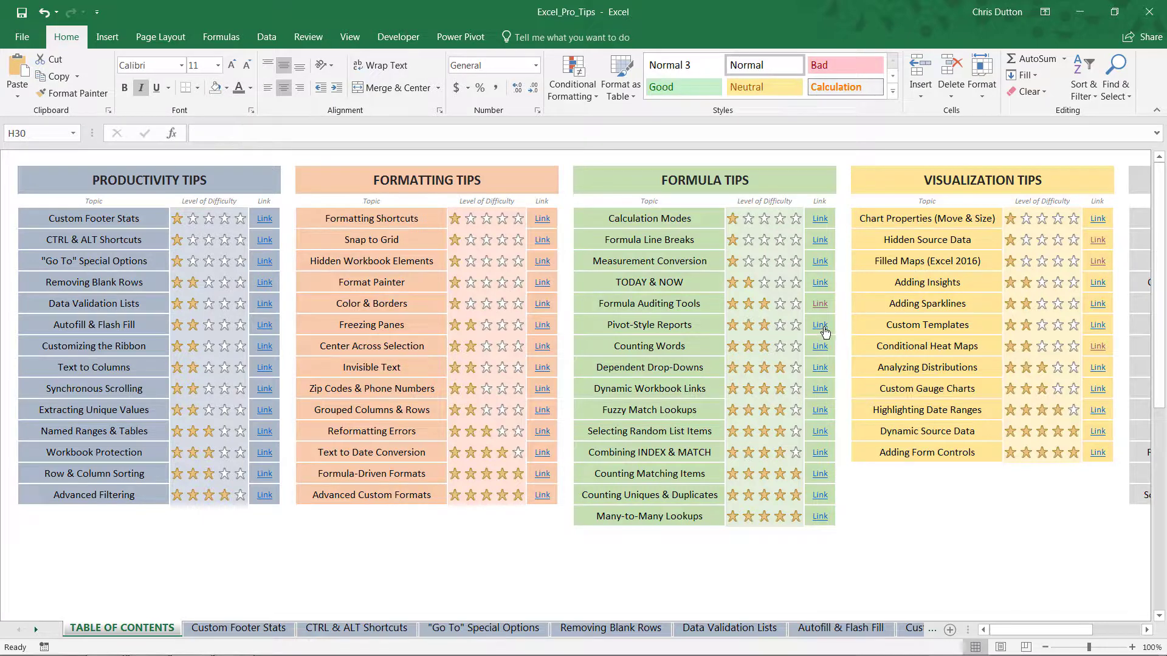
Step: Jump from the table of contents to the Pivot-Style Reports sheet
click(819, 325)
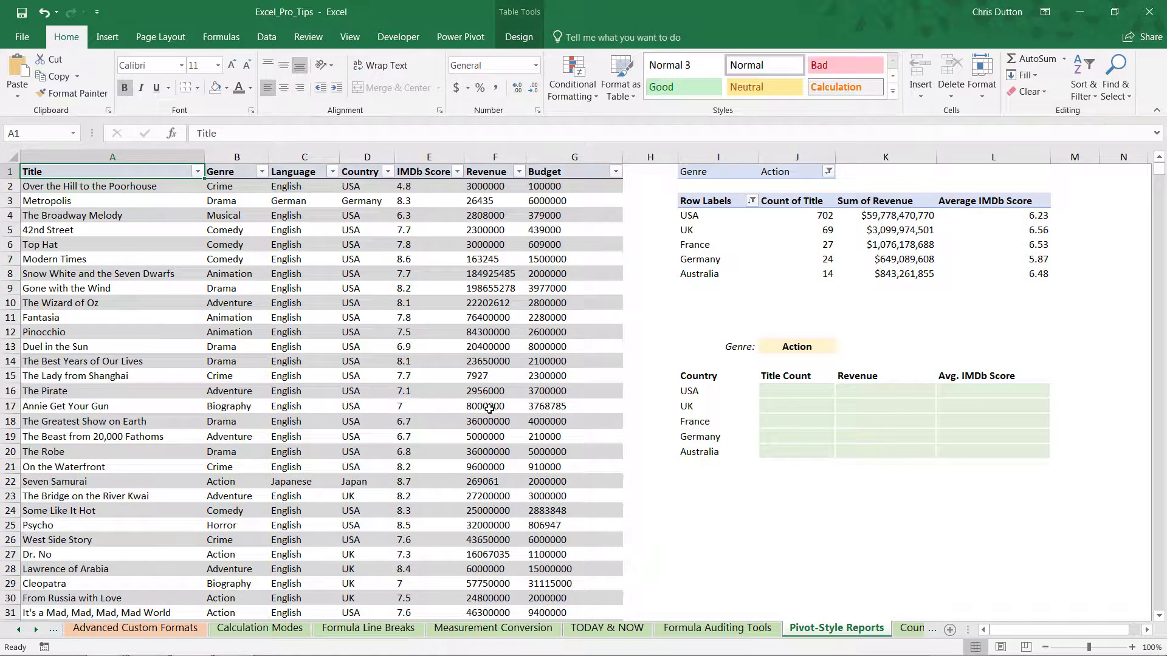
mouse_move(1158, 172)
mouse_down()
mouse_move(1160, 520)
mouse_move(1160, 173)
mouse_up()
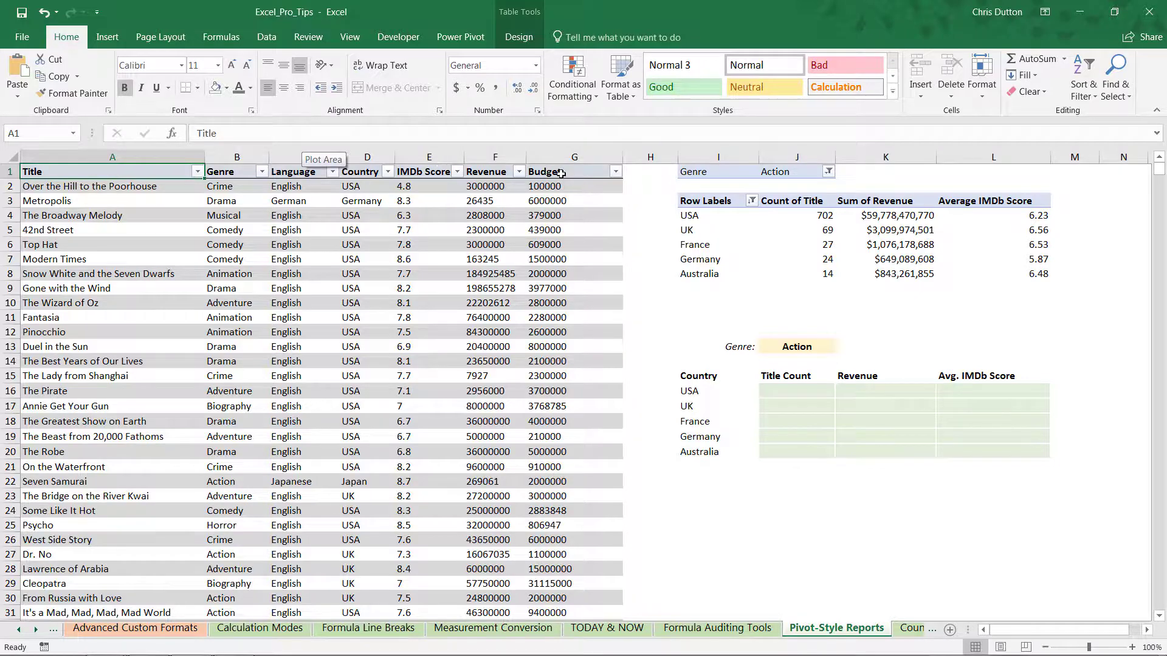
click(890, 216)
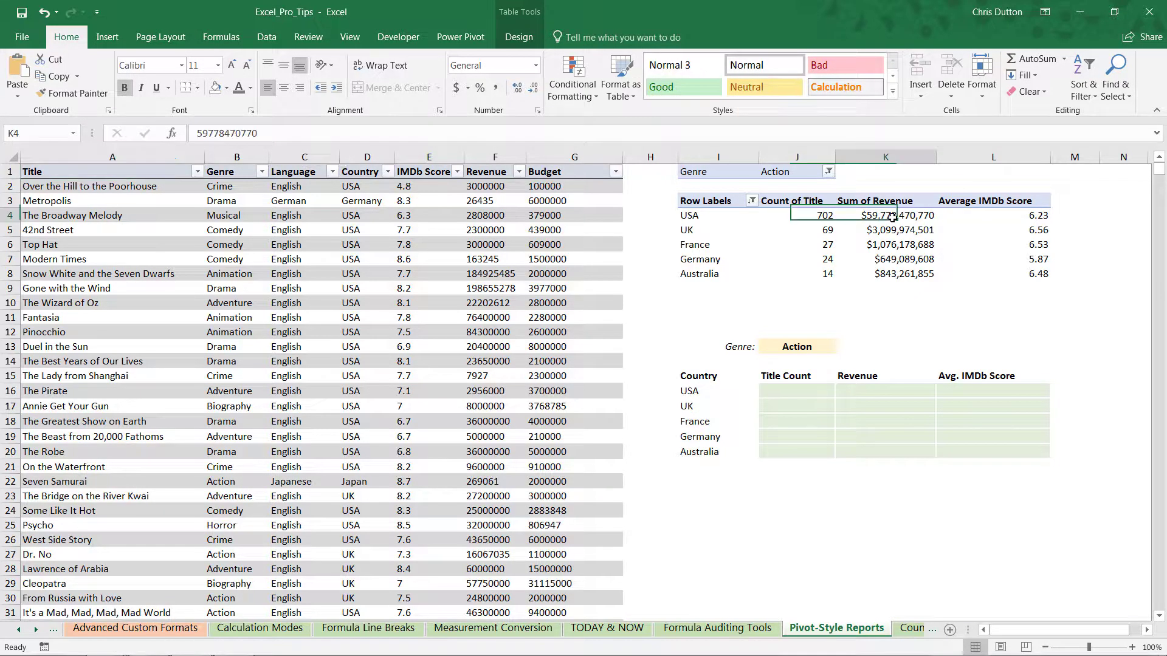
click(547, 12)
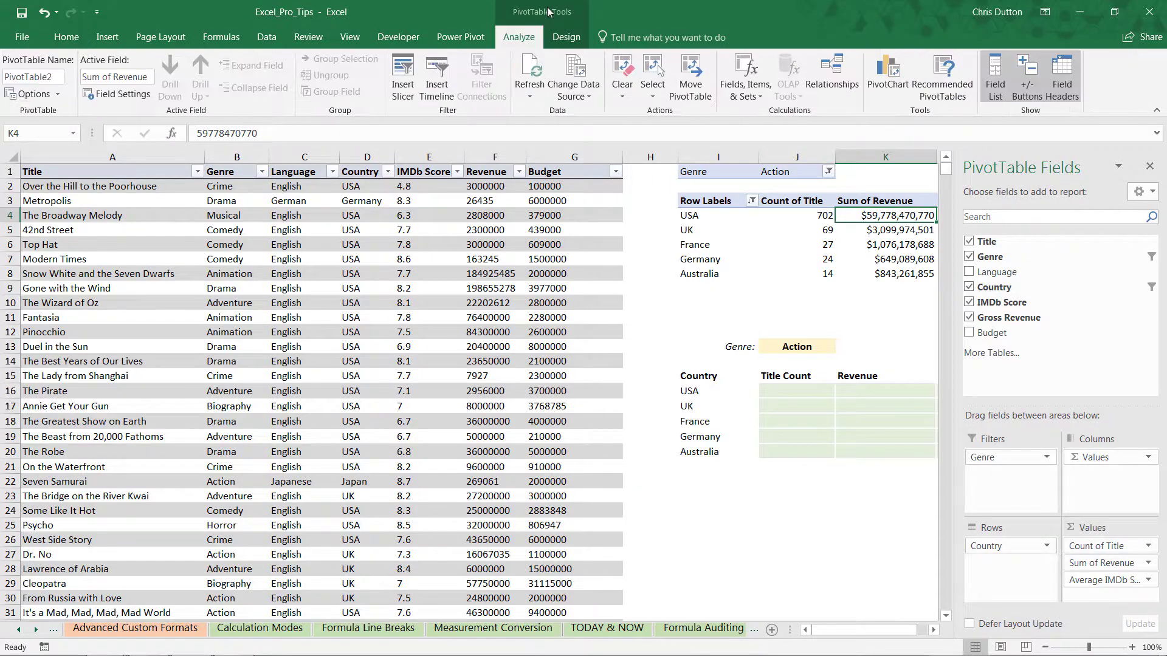
click(573, 70)
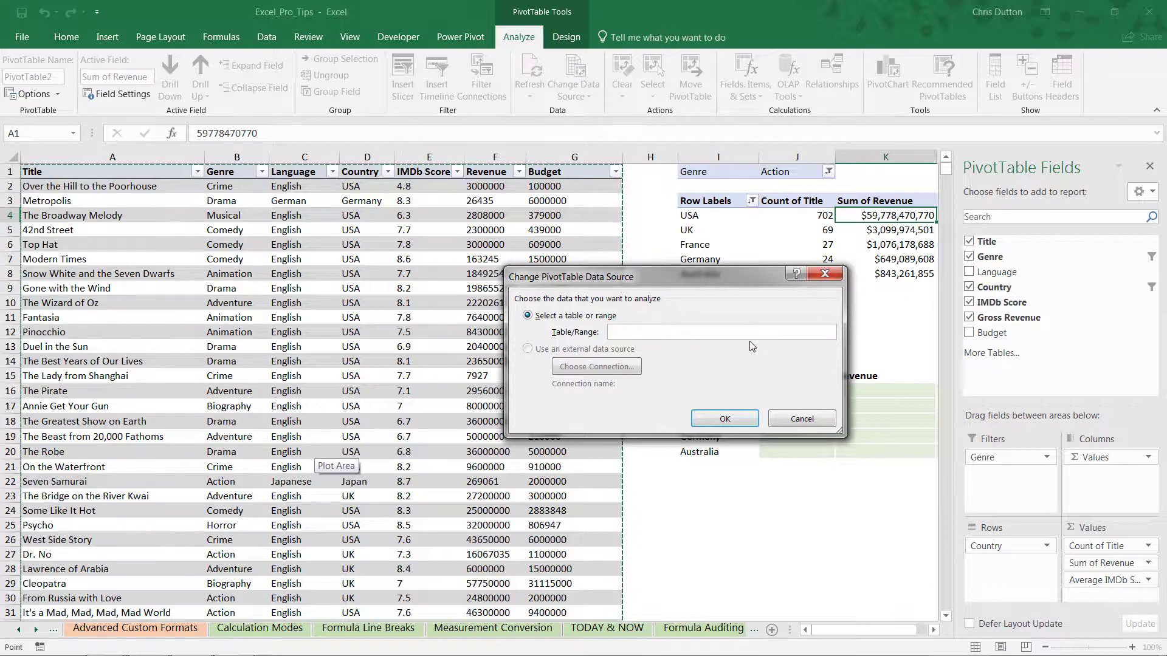
click(726, 419)
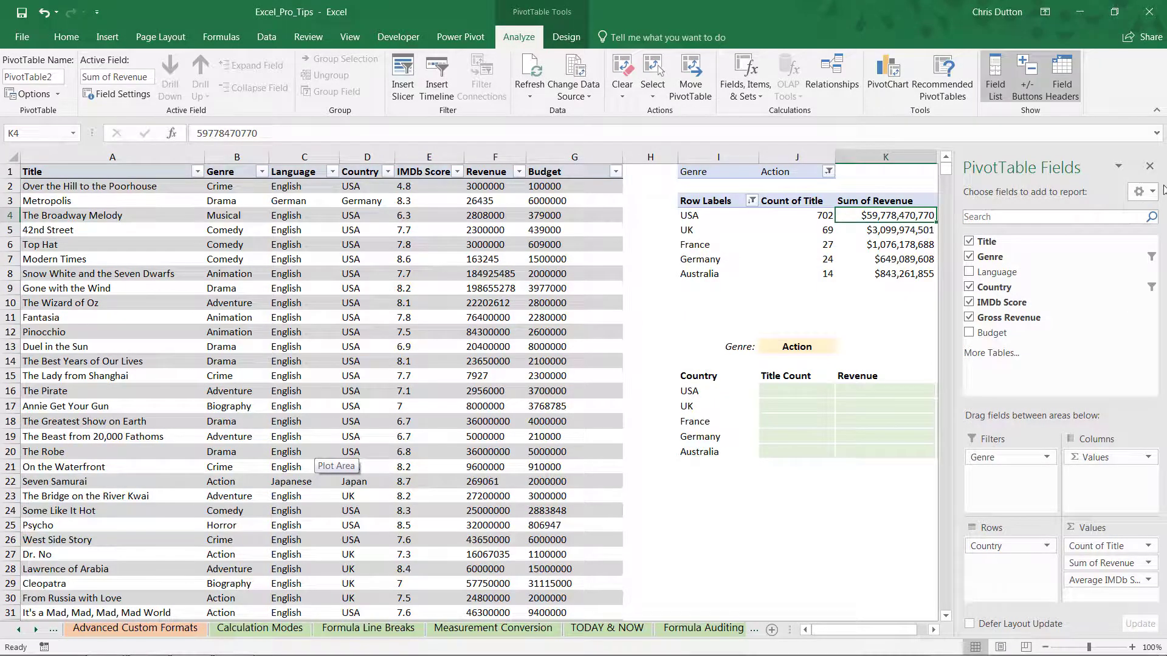
click(1149, 167)
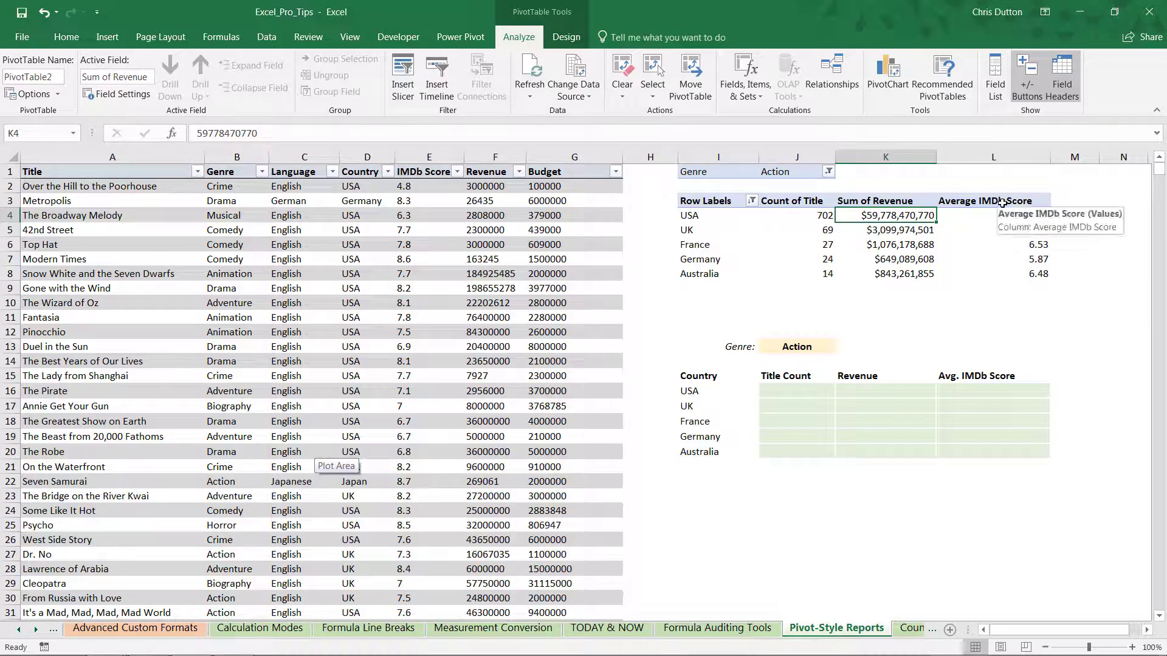
click(793, 172)
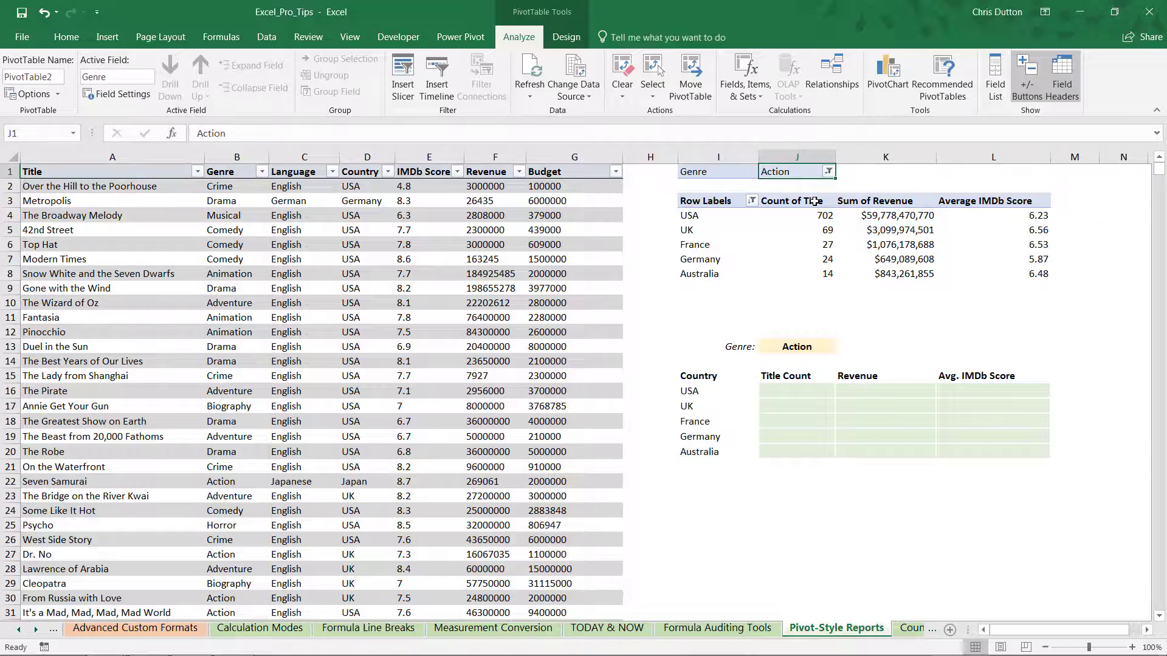
click(752, 201)
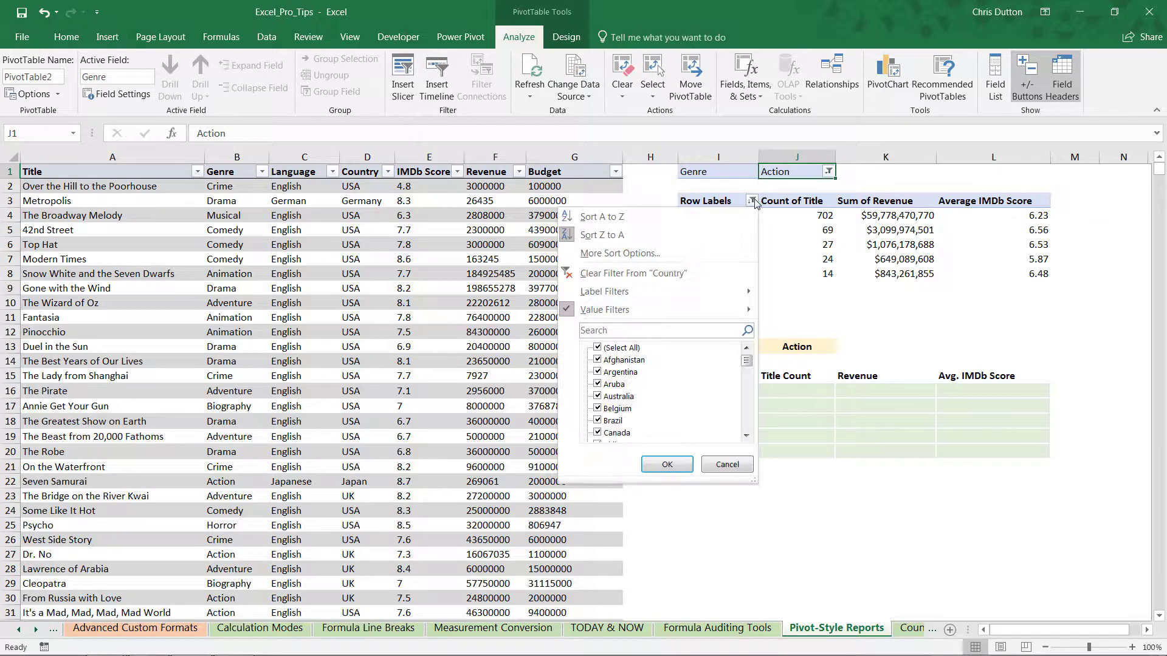
mouse_move(717, 309)
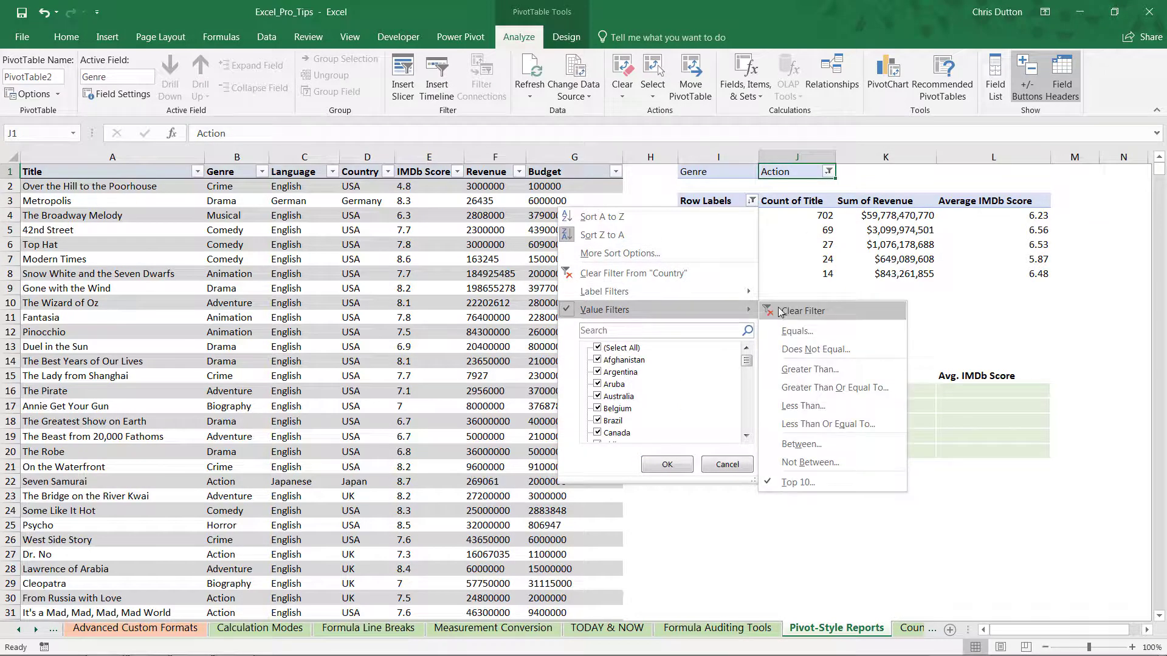
click(828, 483)
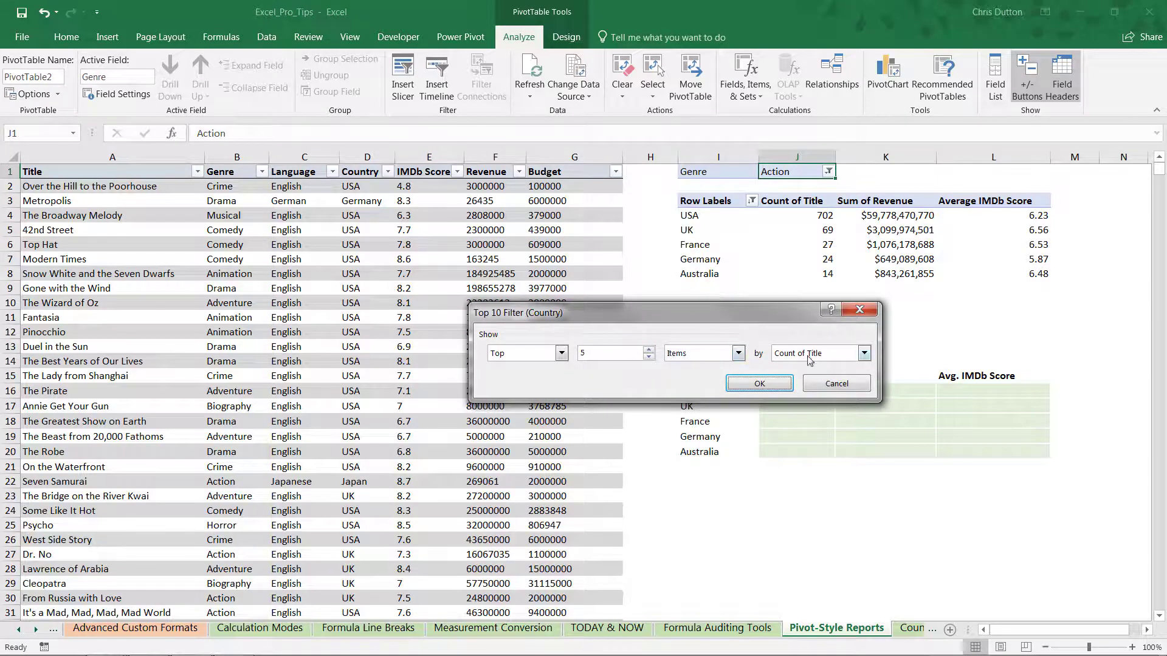
click(759, 384)
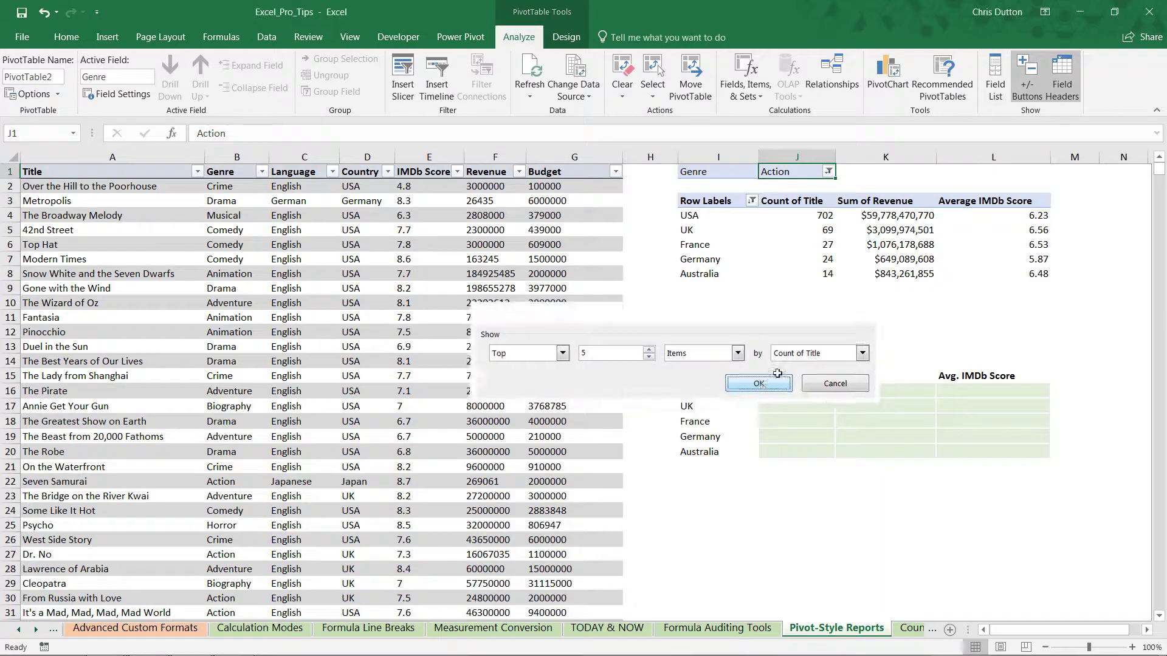
click(809, 315)
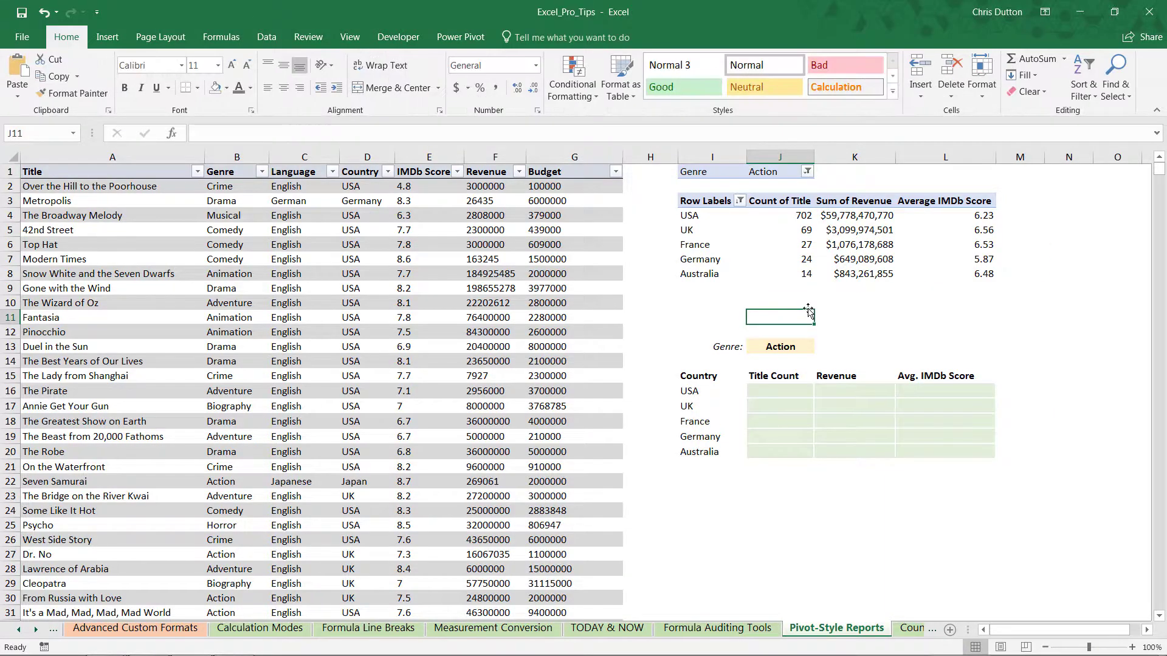
drag(784, 389, 964, 448)
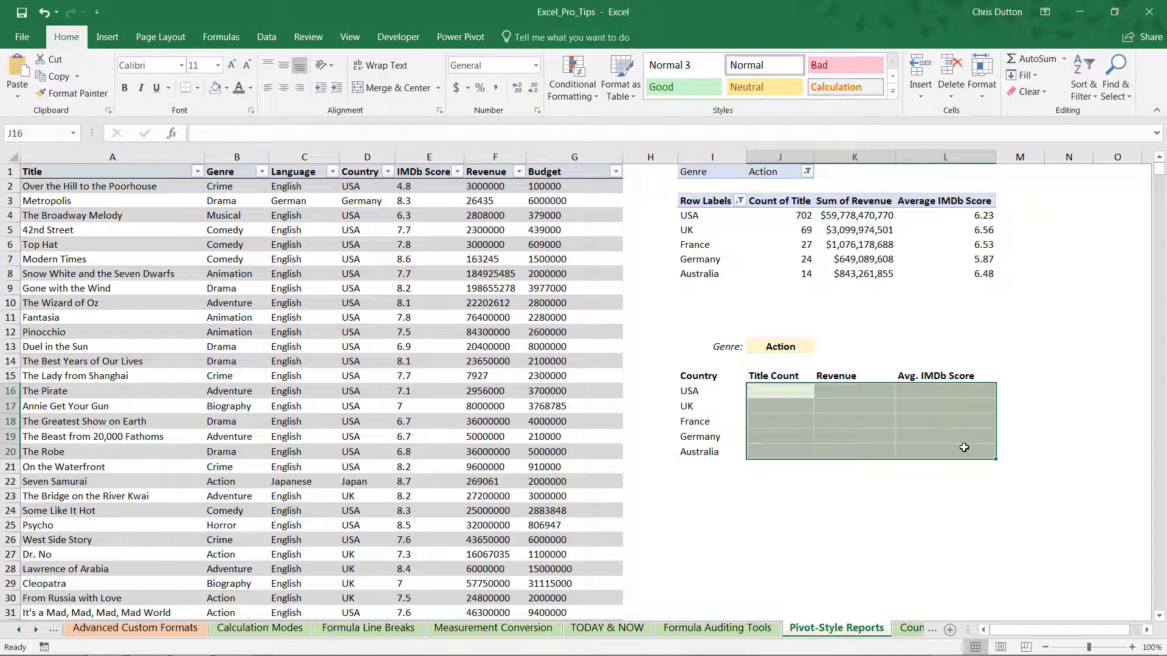
drag(779, 215, 990, 275)
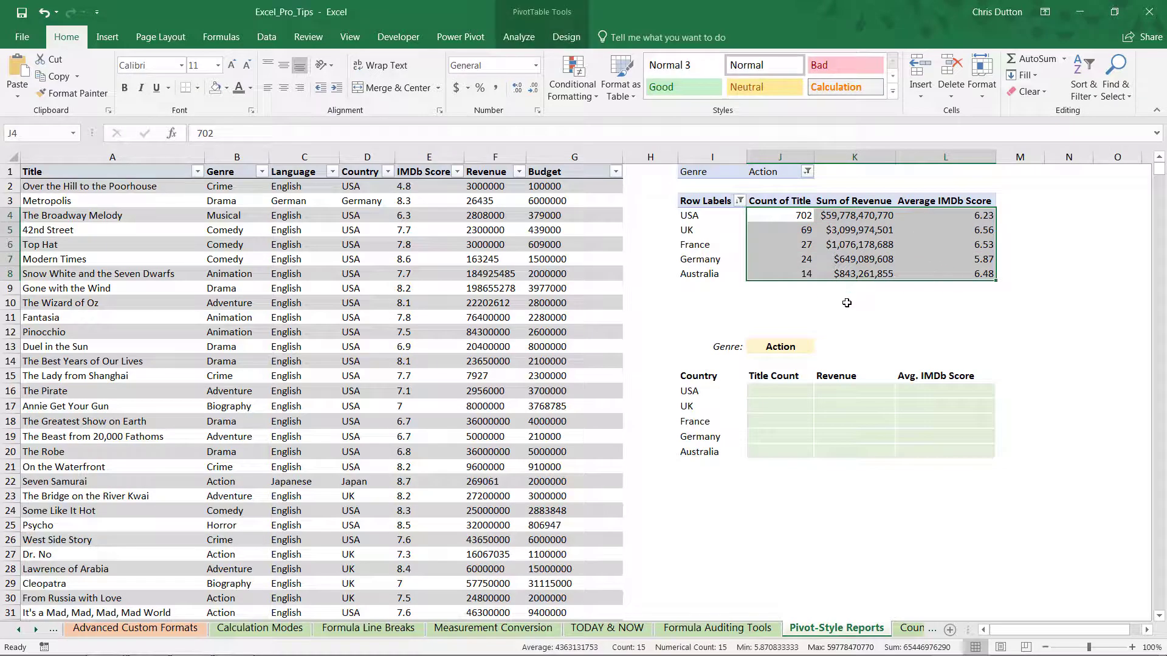
drag(689, 391, 689, 446)
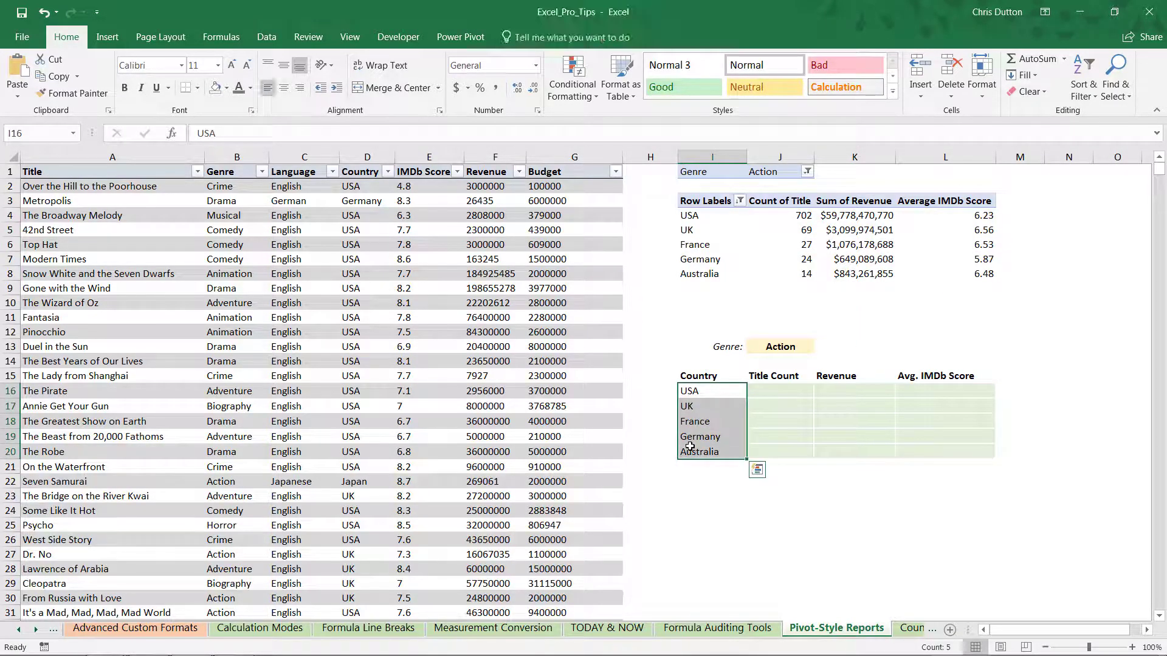
click(775, 345)
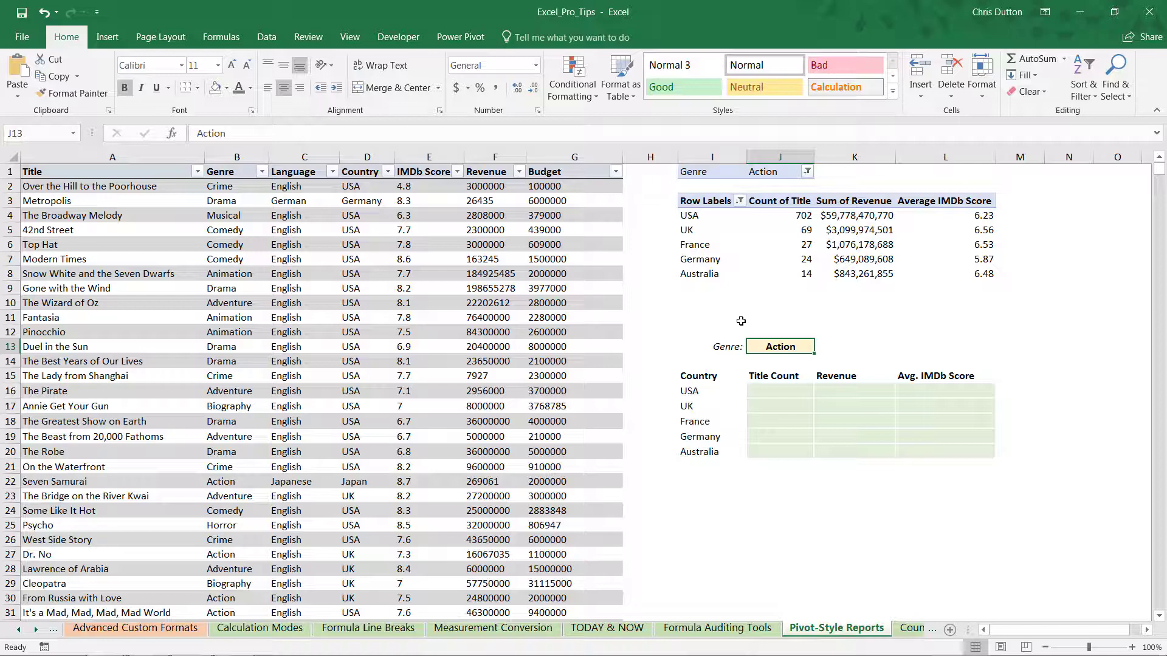
click(778, 391)
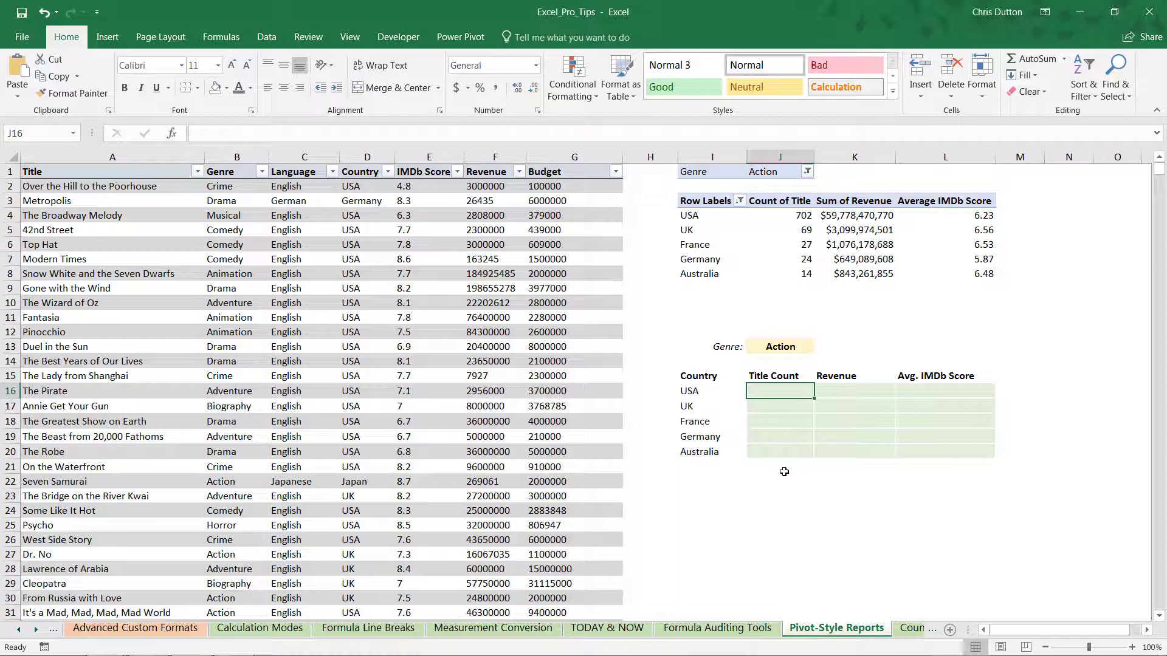
Step: Start a COUNTIFS in J16 using the absolute Country column ($D:$D) and the USA cell $I16
text(=COU)
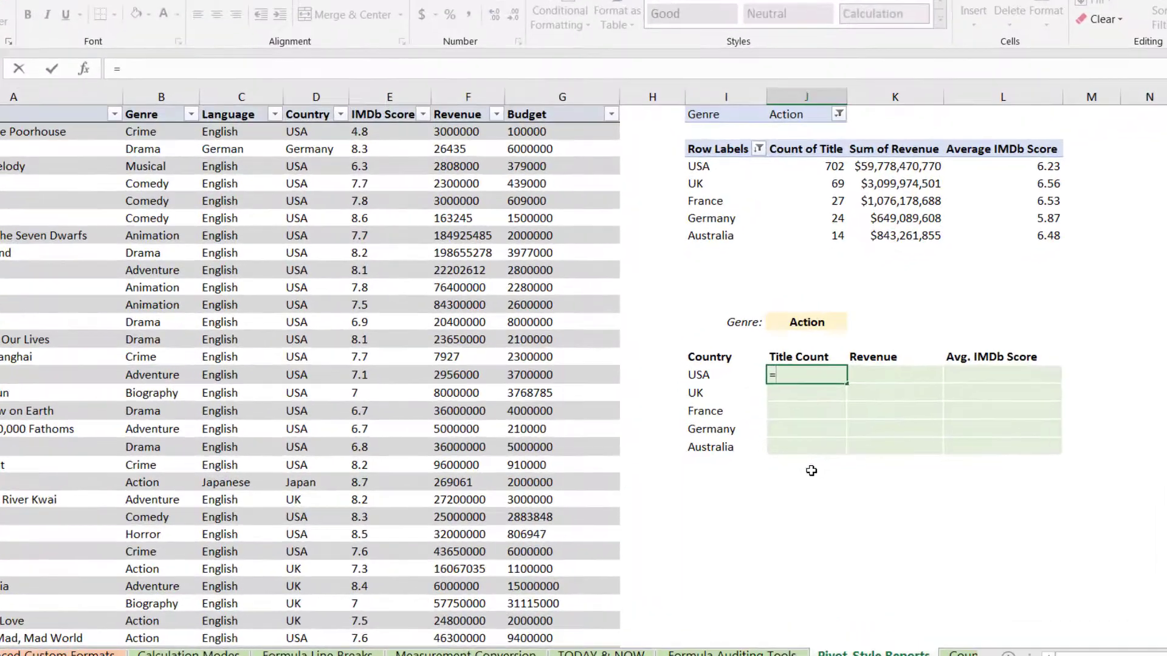
text(NTIF)
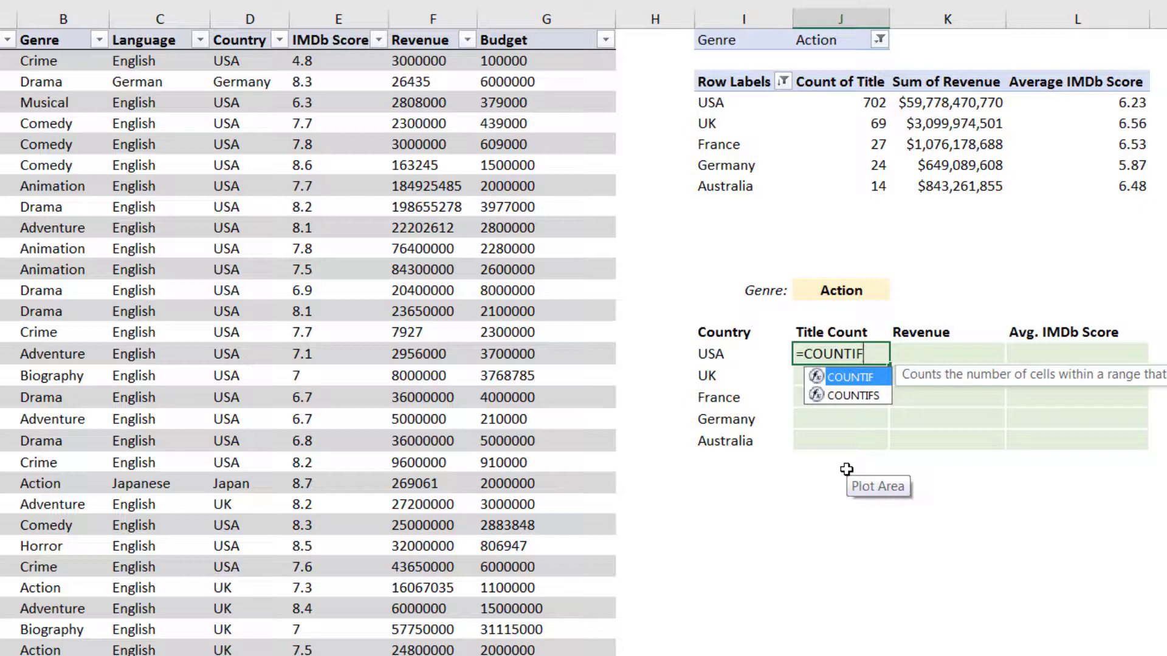
text(S)
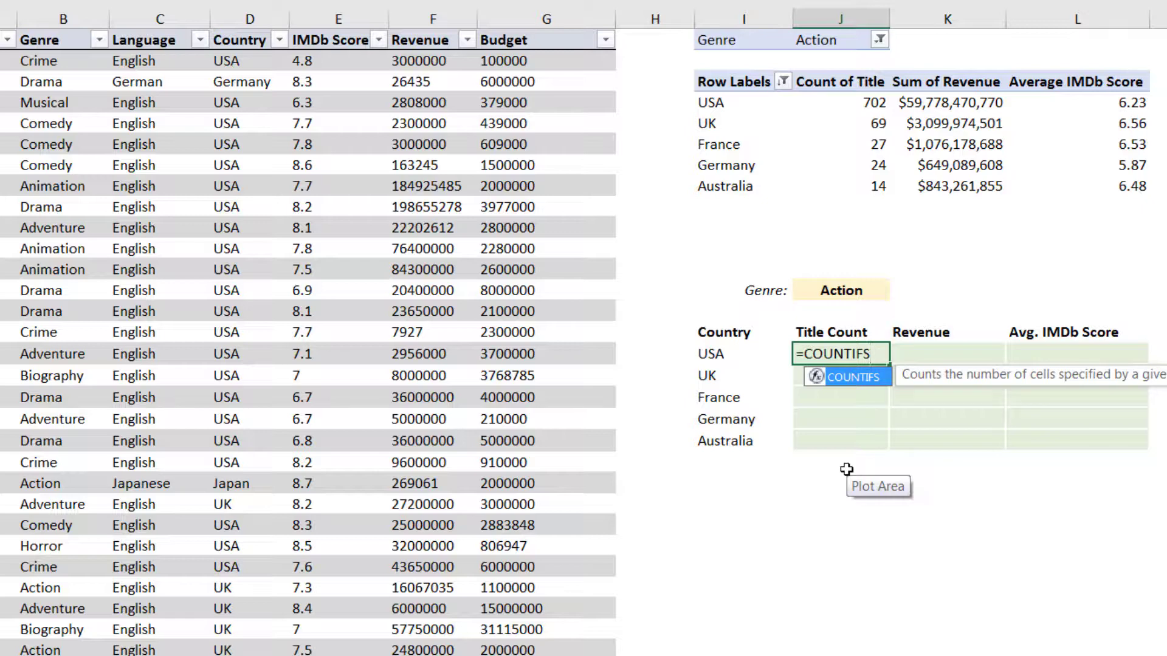
text(()
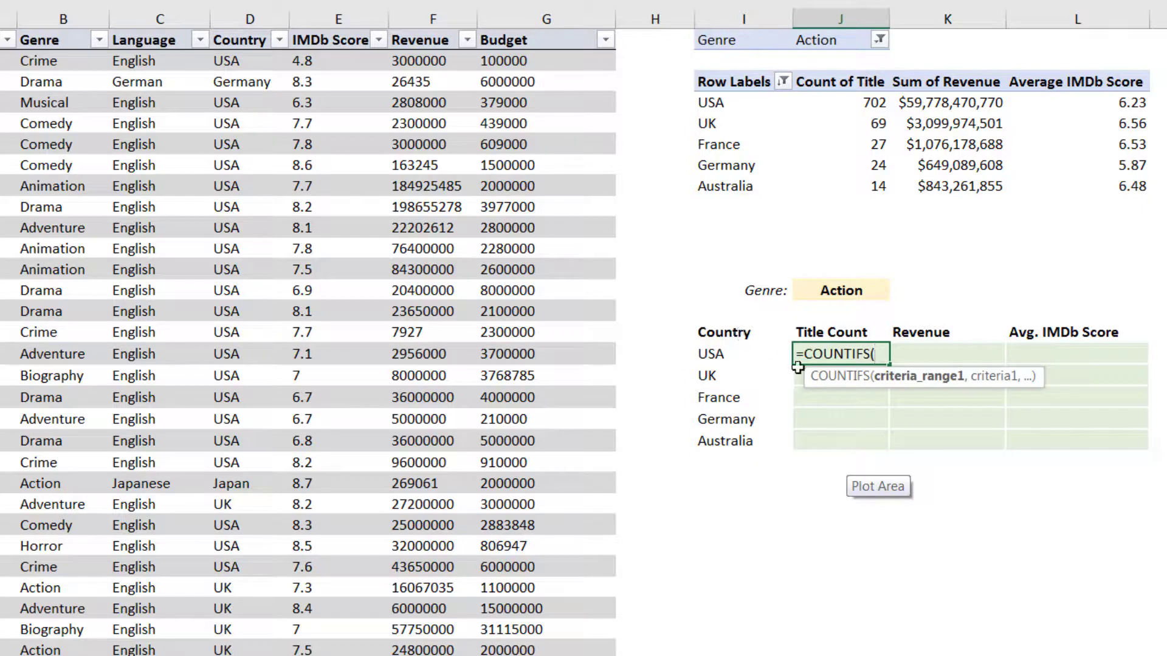
click(249, 10)
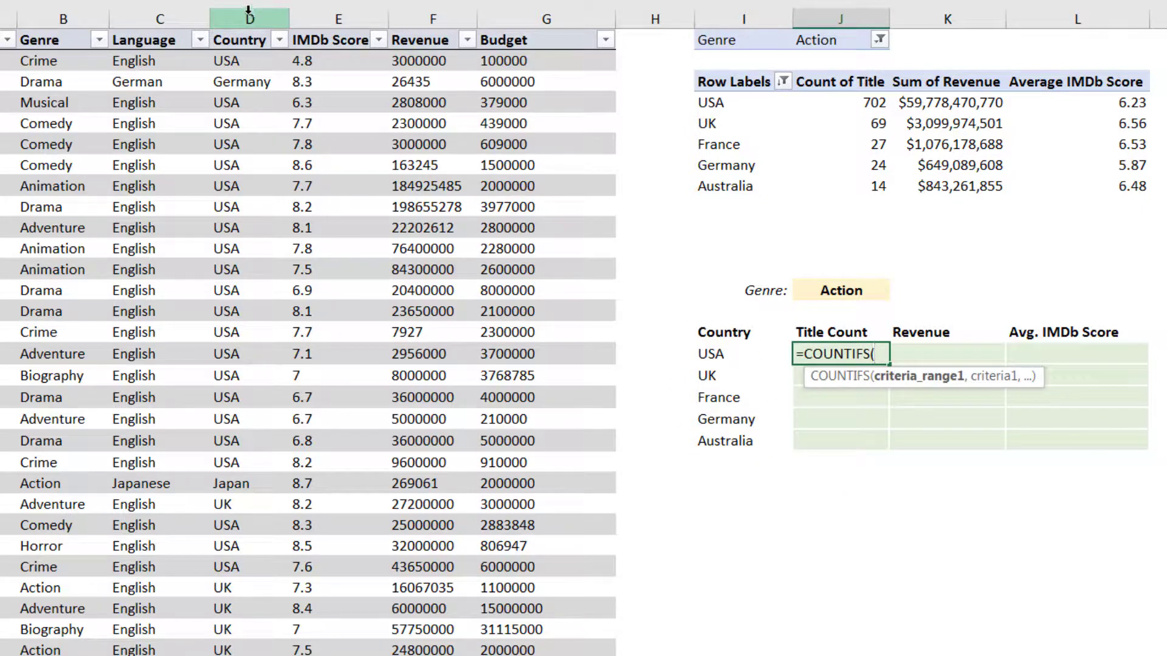
click(248, 10)
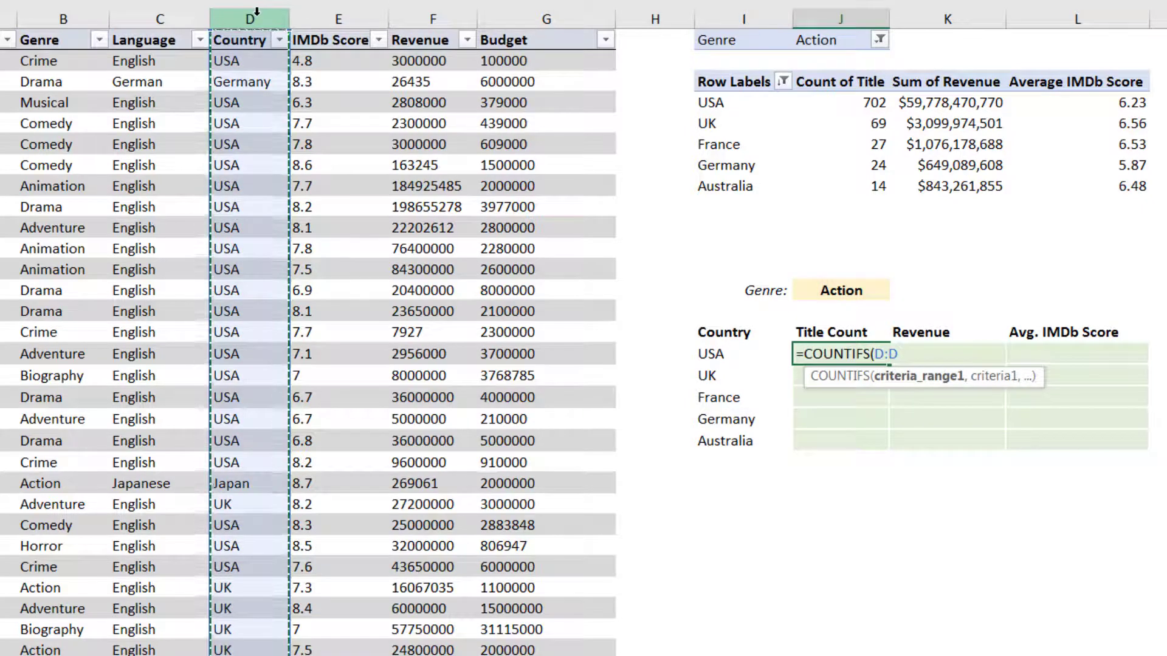
key(F4)
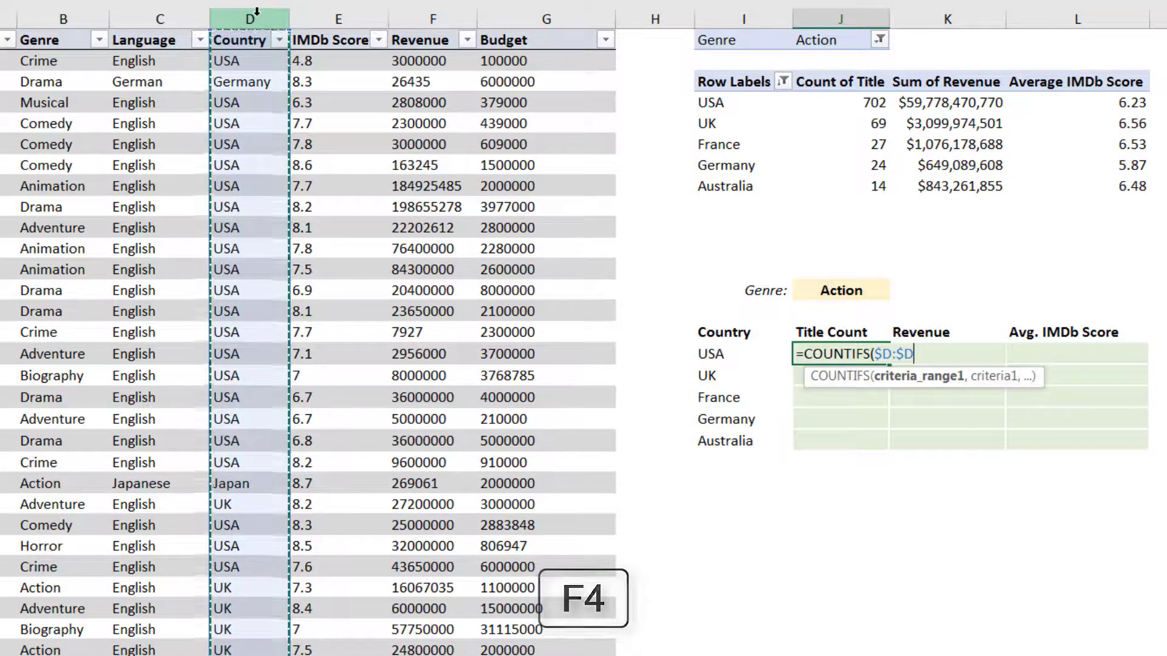
text(,)
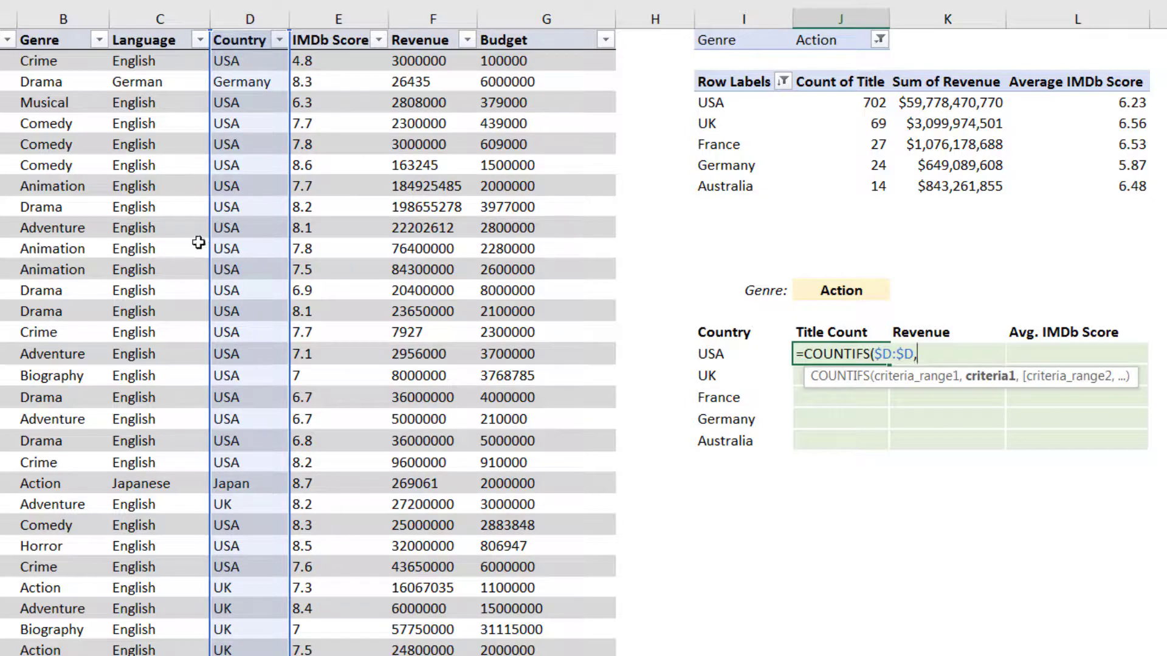
click(723, 352)
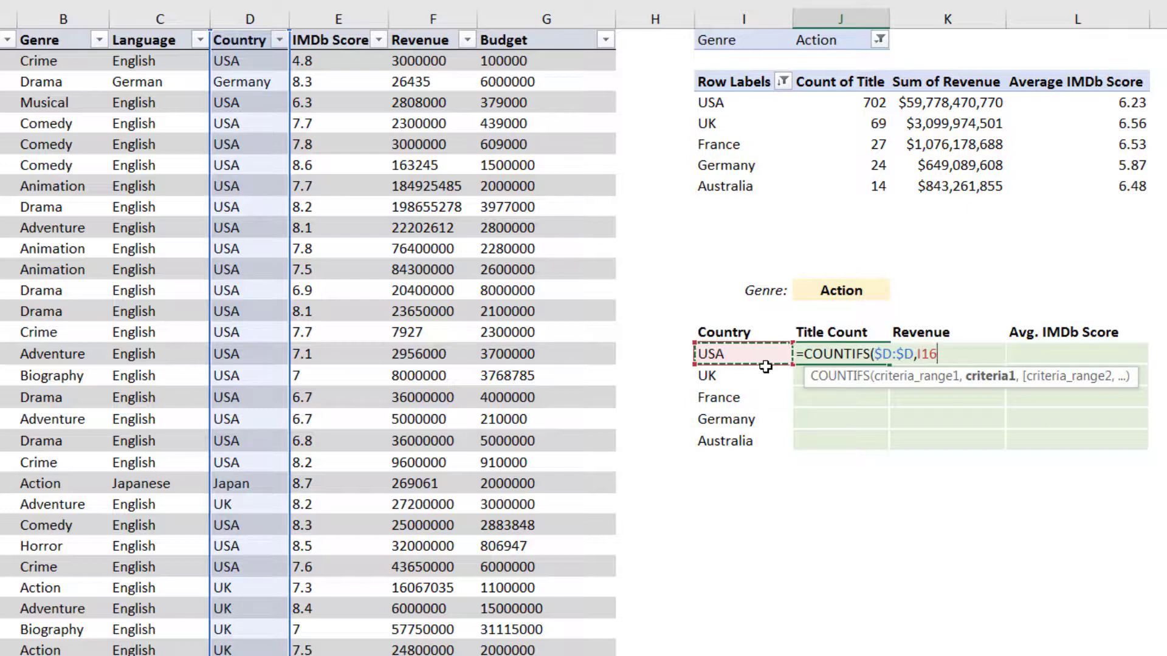
key(F4)
key(F4)
key(F4)
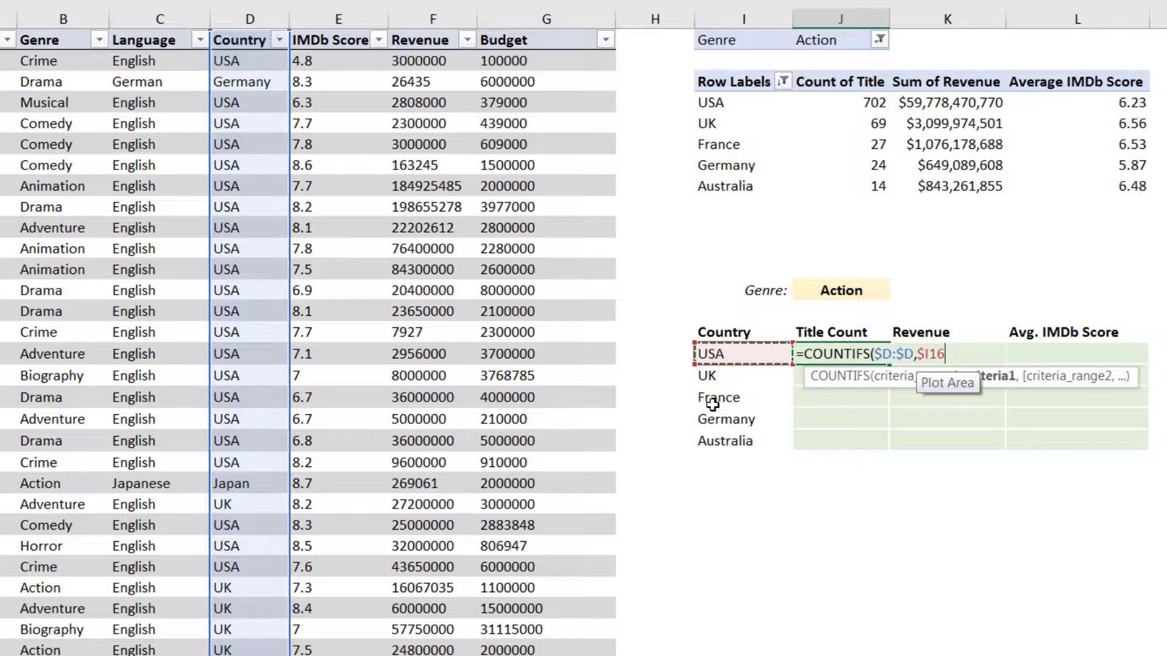
Step: Add the $B:$B Genre range and $J$13 Action criterion, then enter the formula, returning 702
text(,)
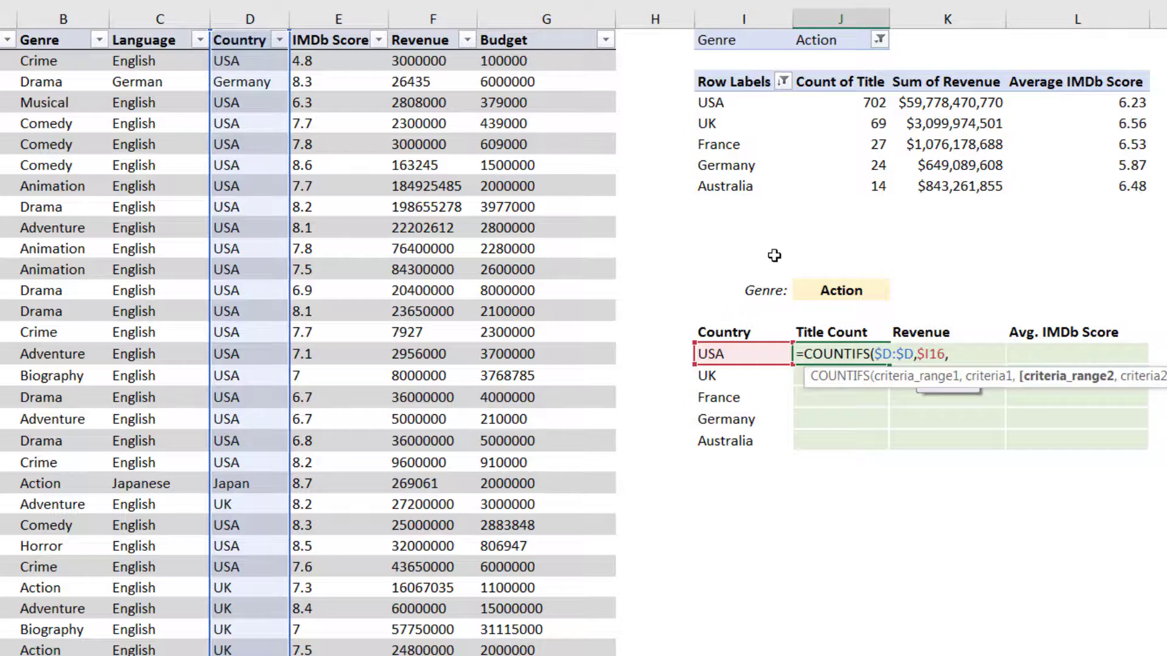
click(63, 19)
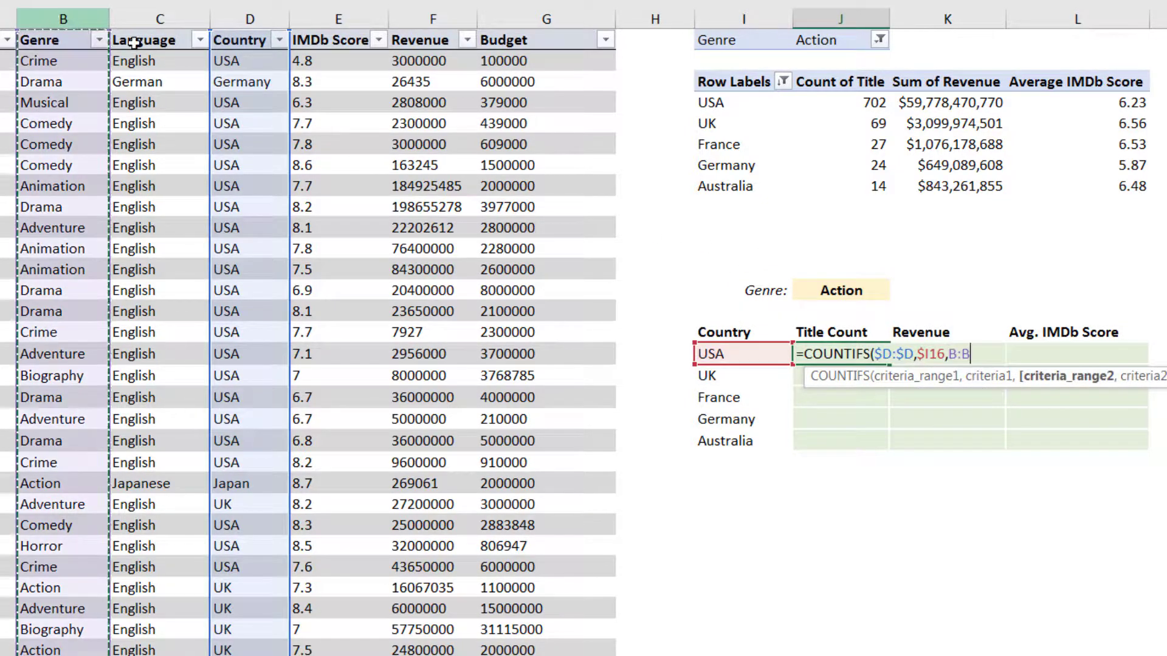
key(F4)
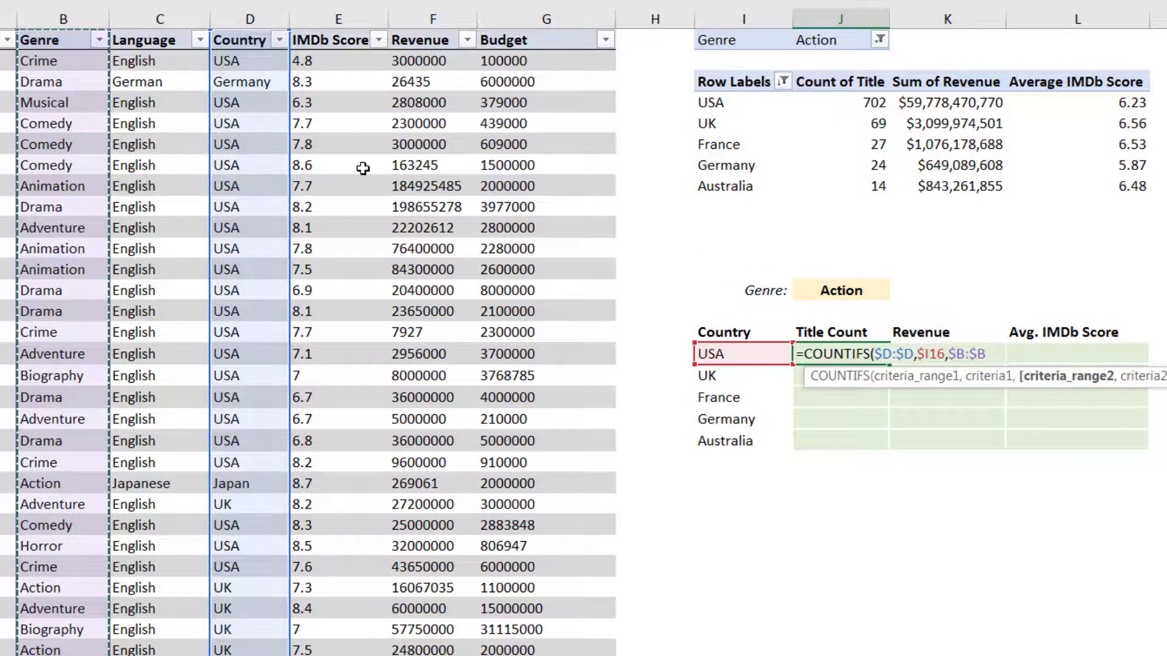
text(,)
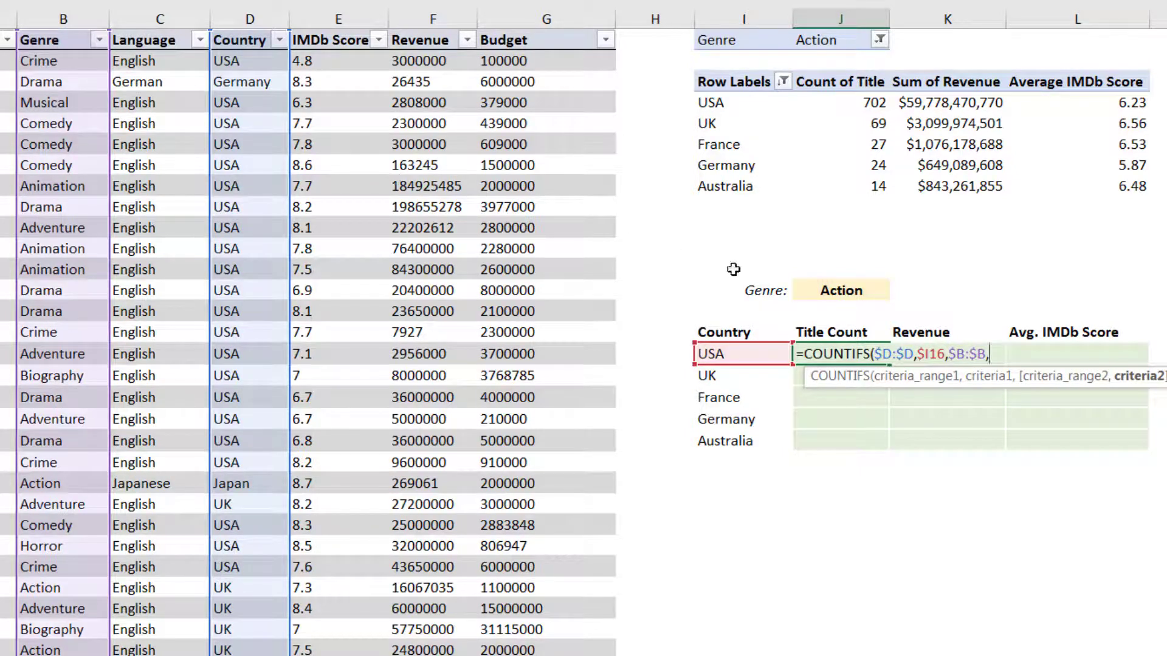
click(838, 290)
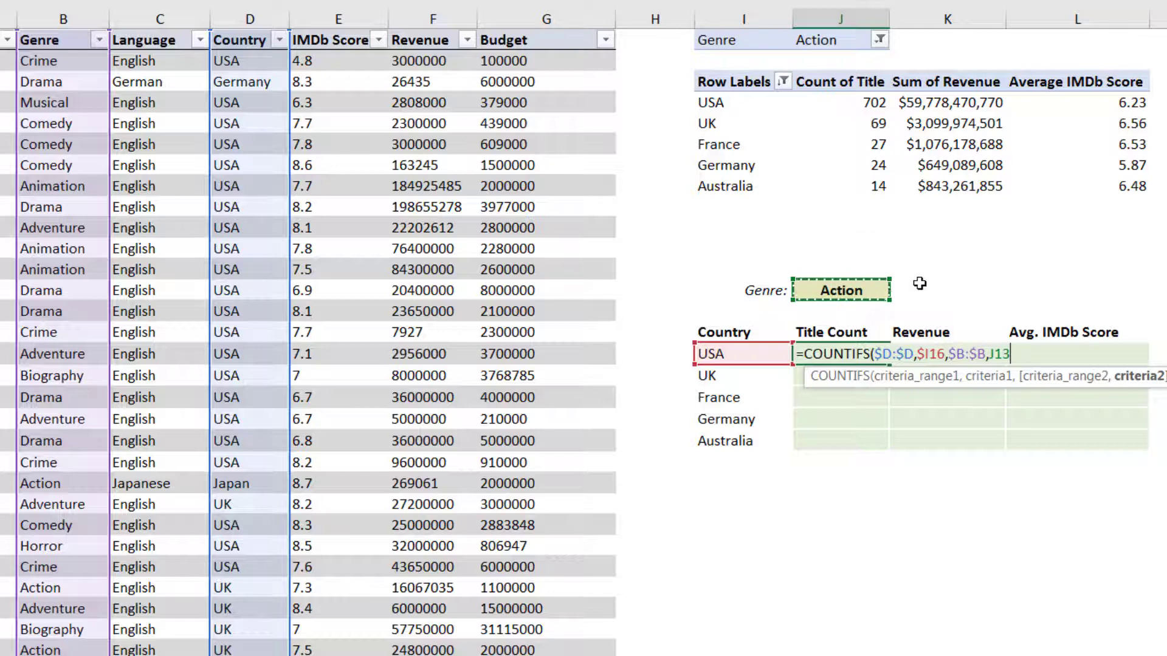
key(F4)
text())
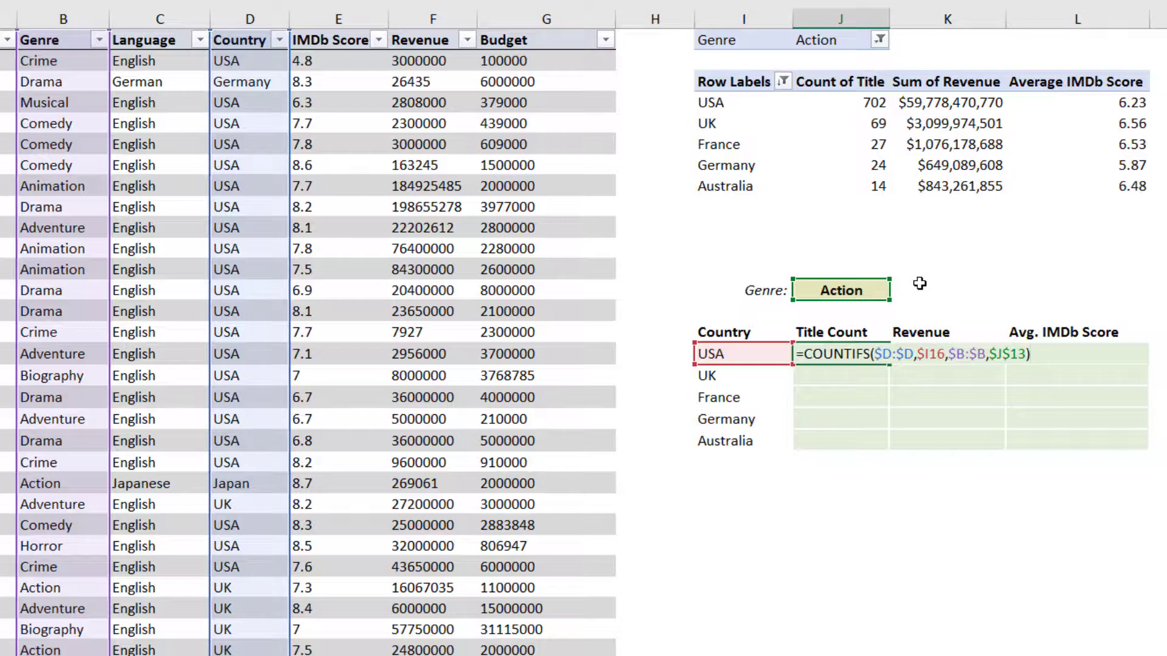
key(Return)
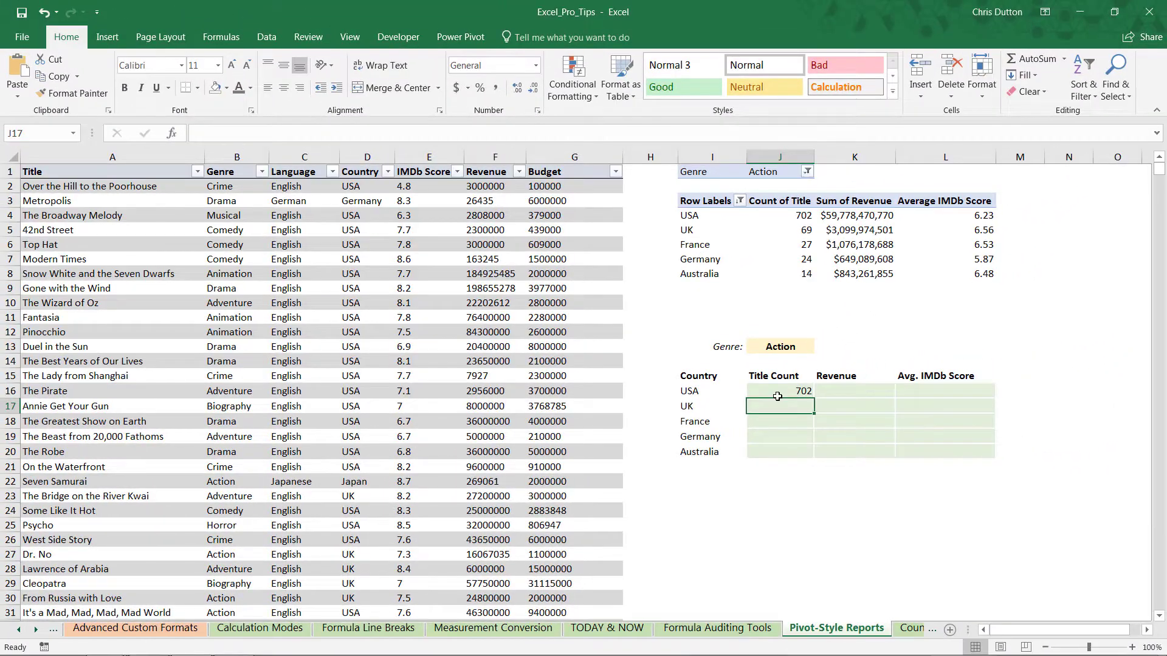
click(777, 396)
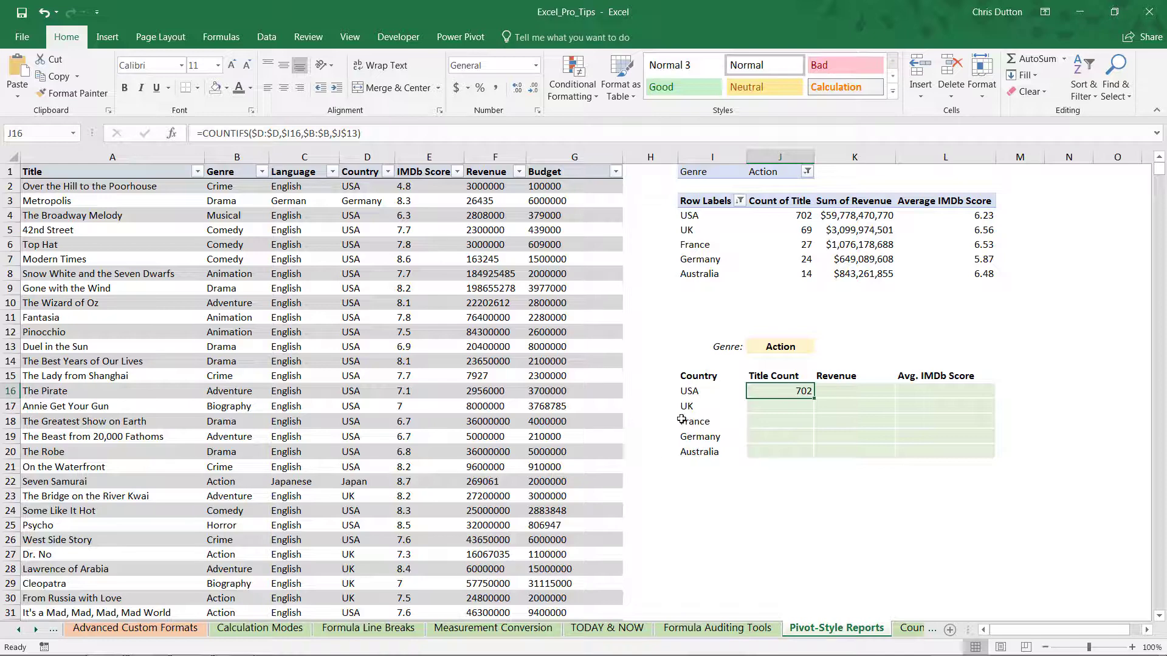
click(783, 216)
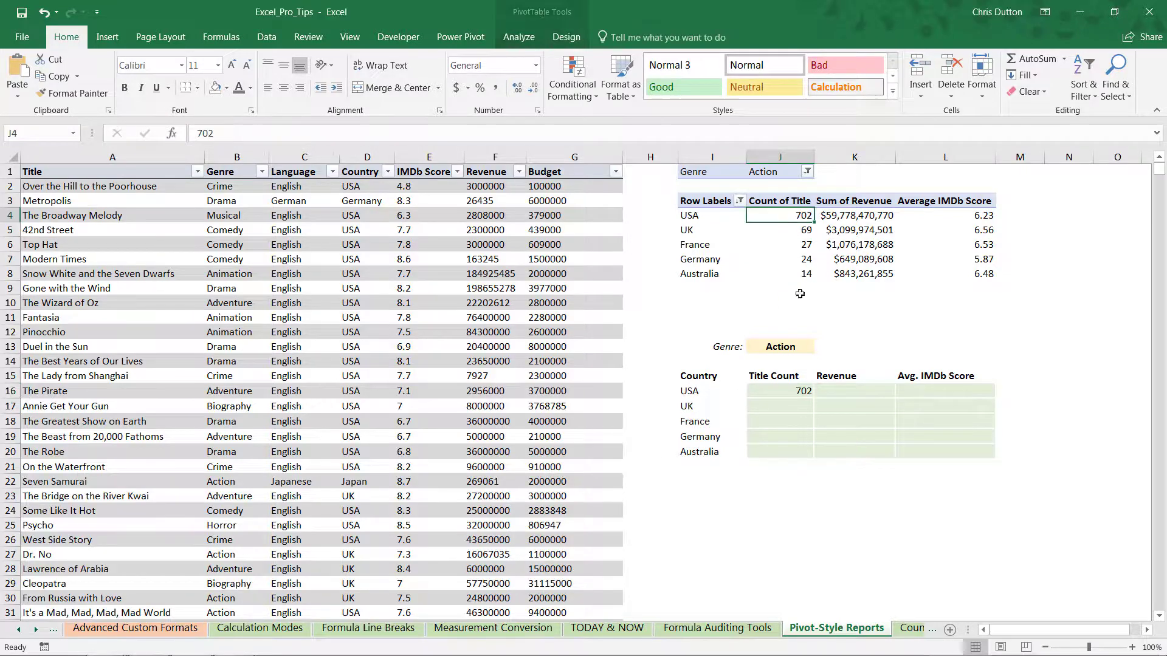
click(802, 390)
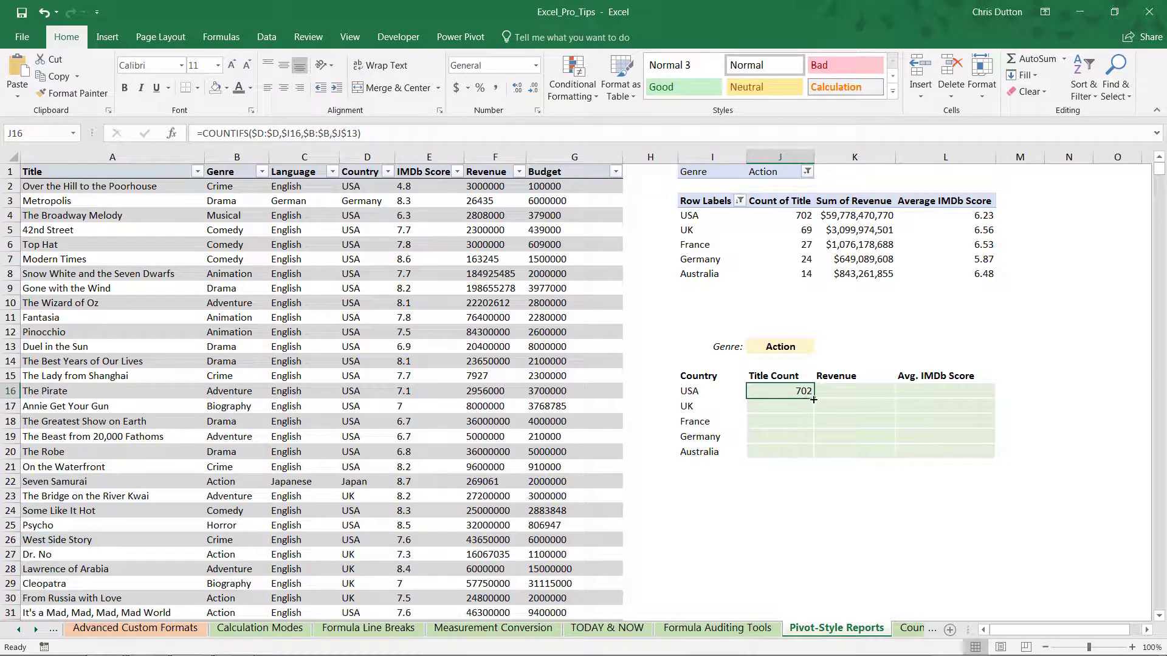
Step: Fill the COUNTIFS formula from J16 down to J20 for all five countries
drag(814, 398, 814, 456)
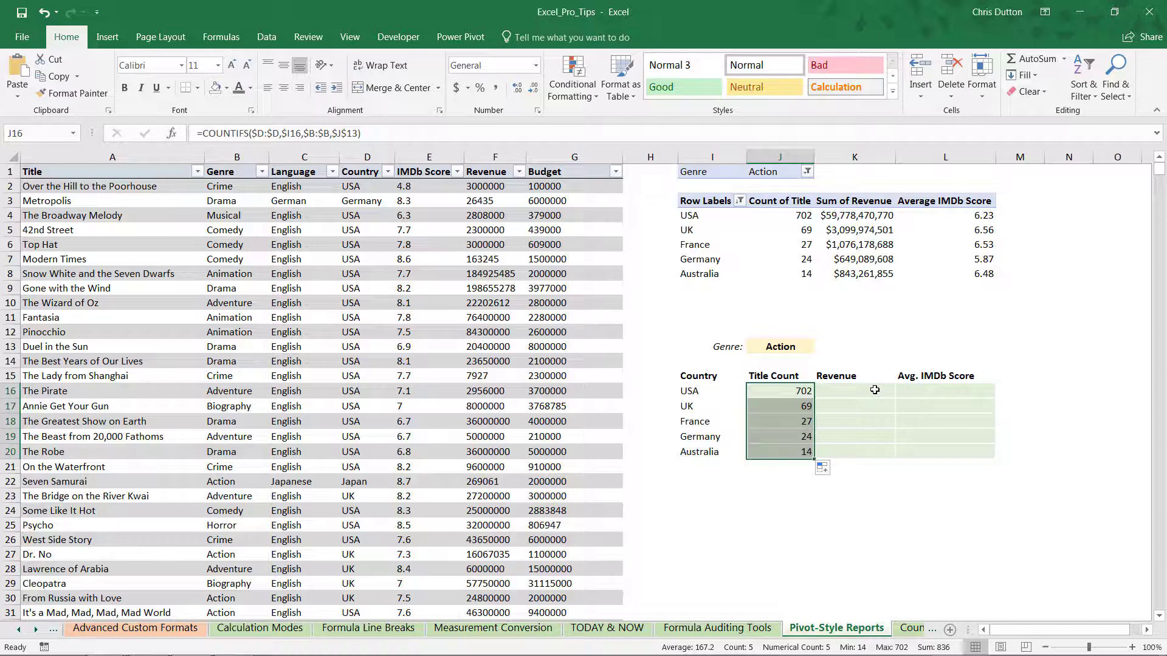
click(866, 389)
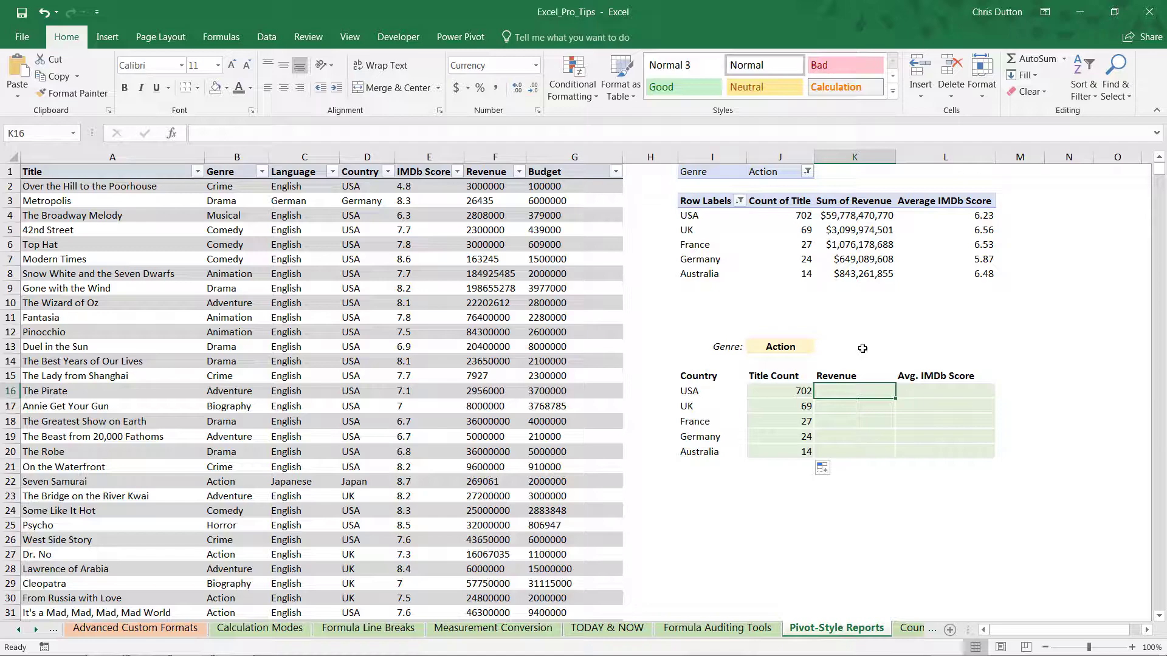
Step: Start a SUMIFS in K16 summing the absolute Revenue column where Country equals $I16
text(=)
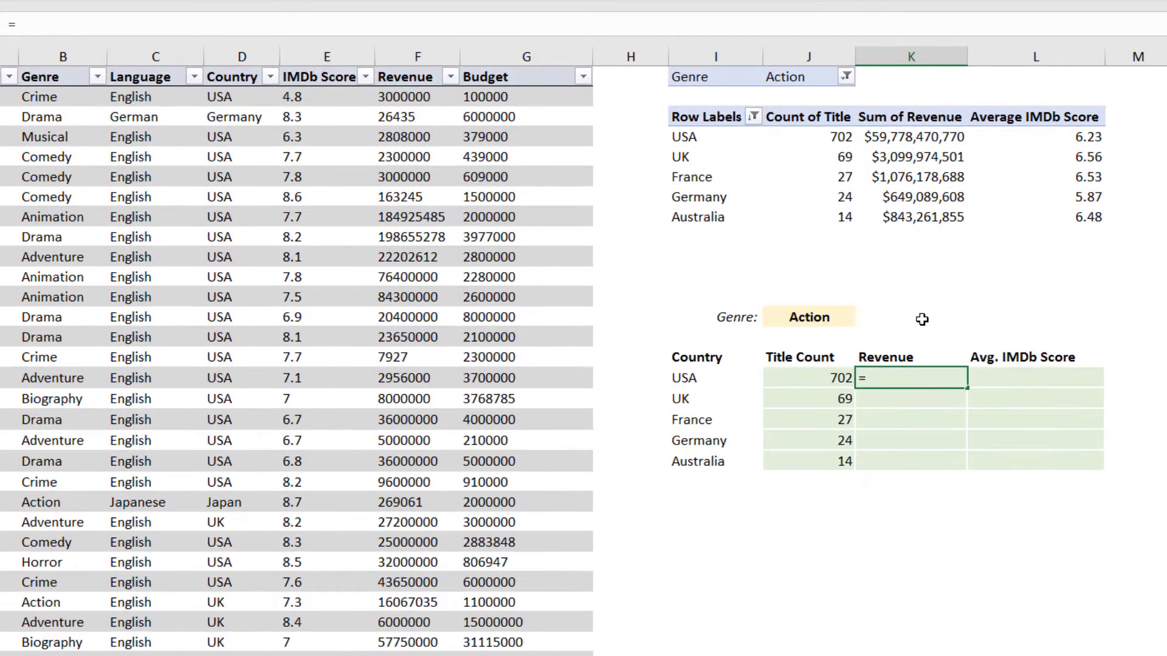
text(SUMIFS)
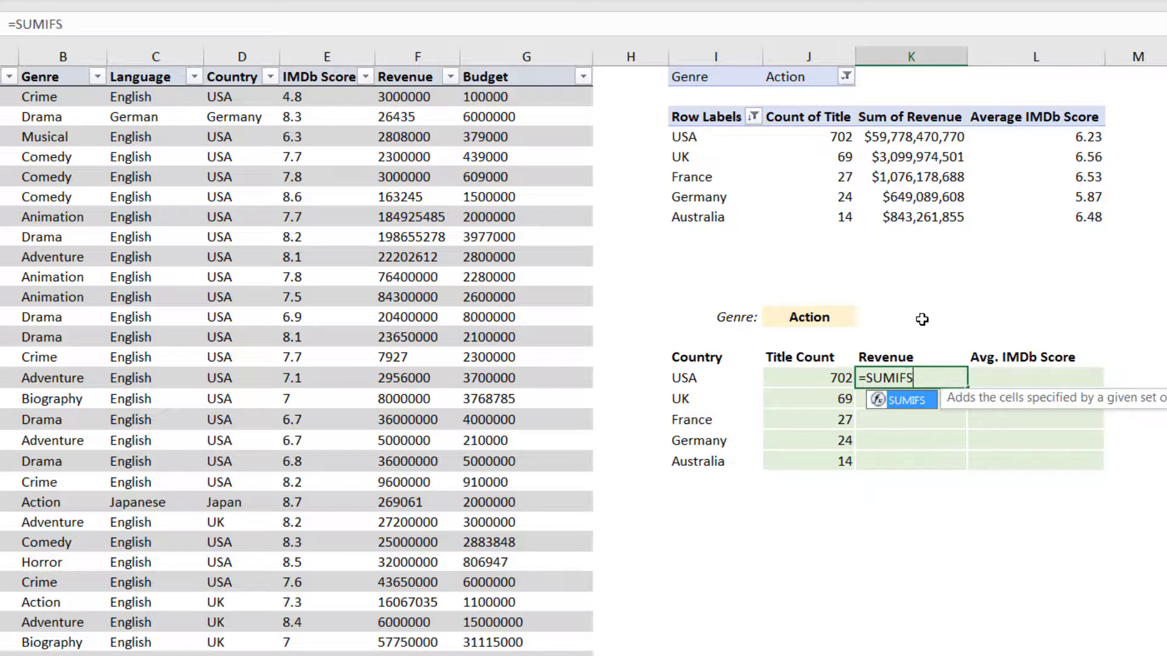
text(()
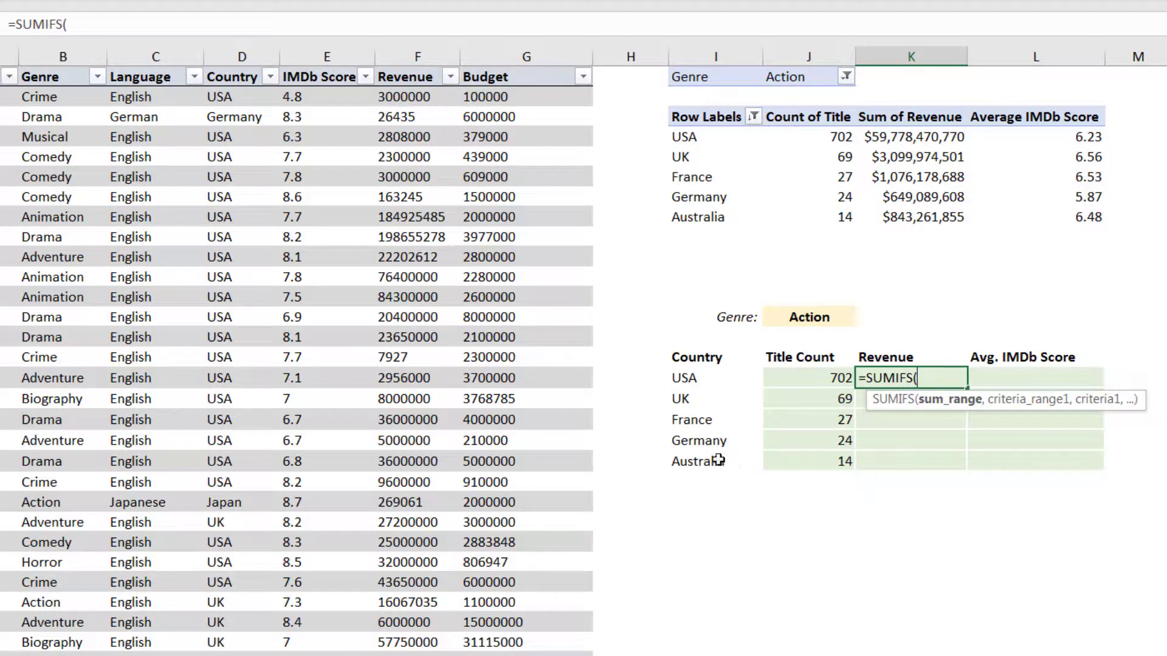
click(411, 47)
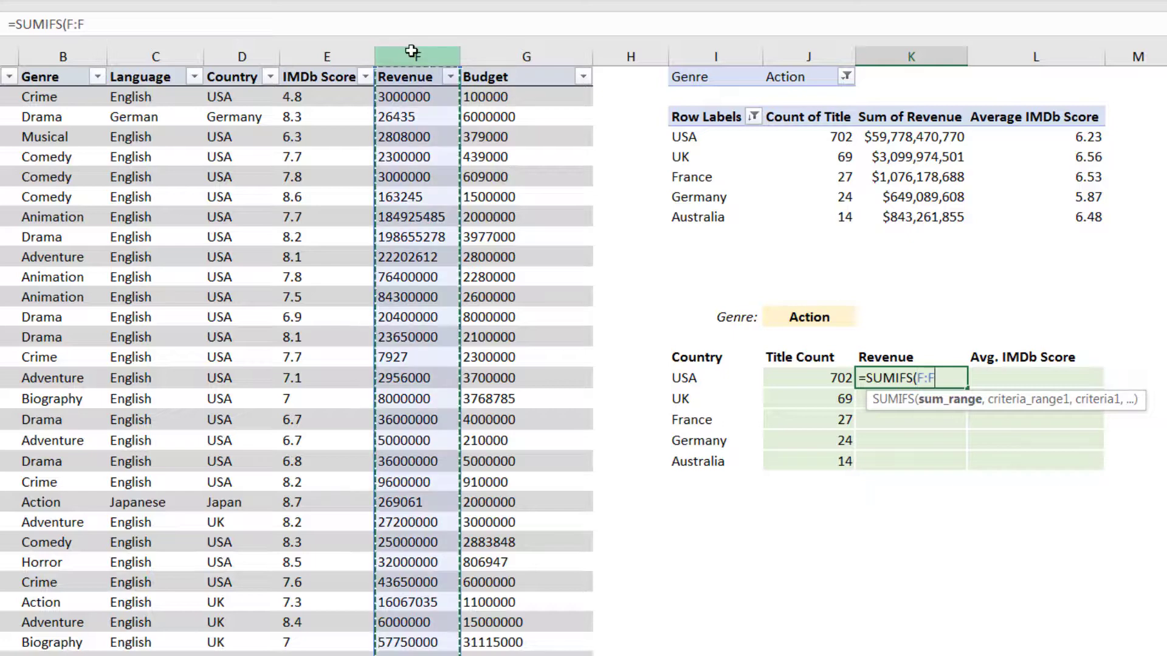
key(F4)
text(,)
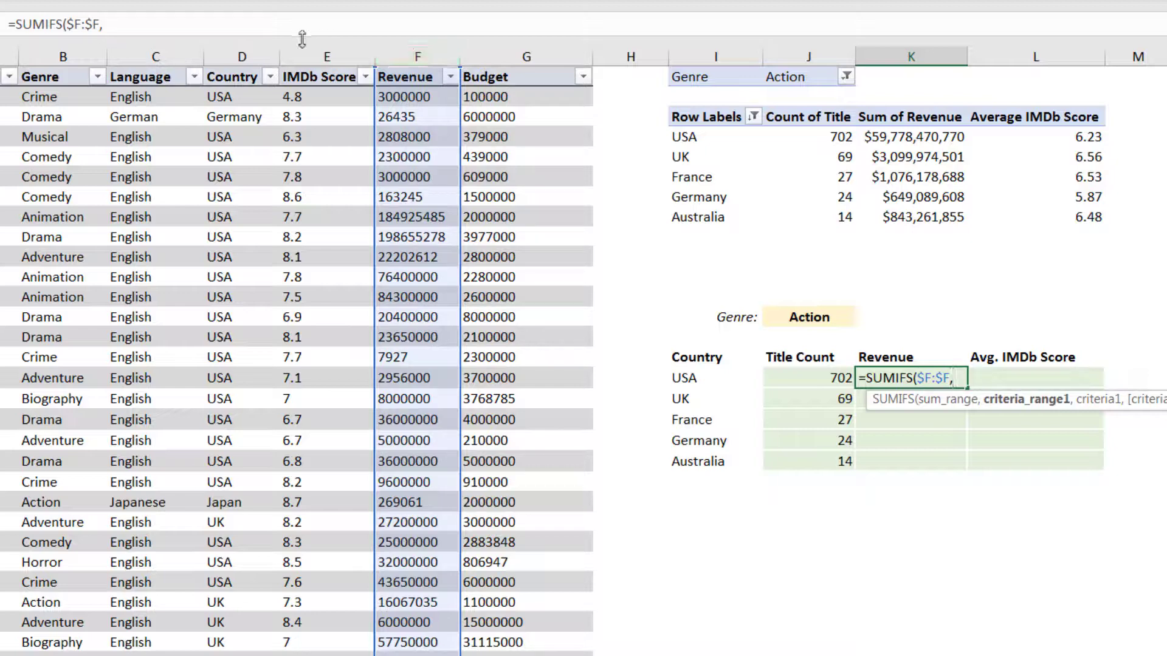
click(241, 57)
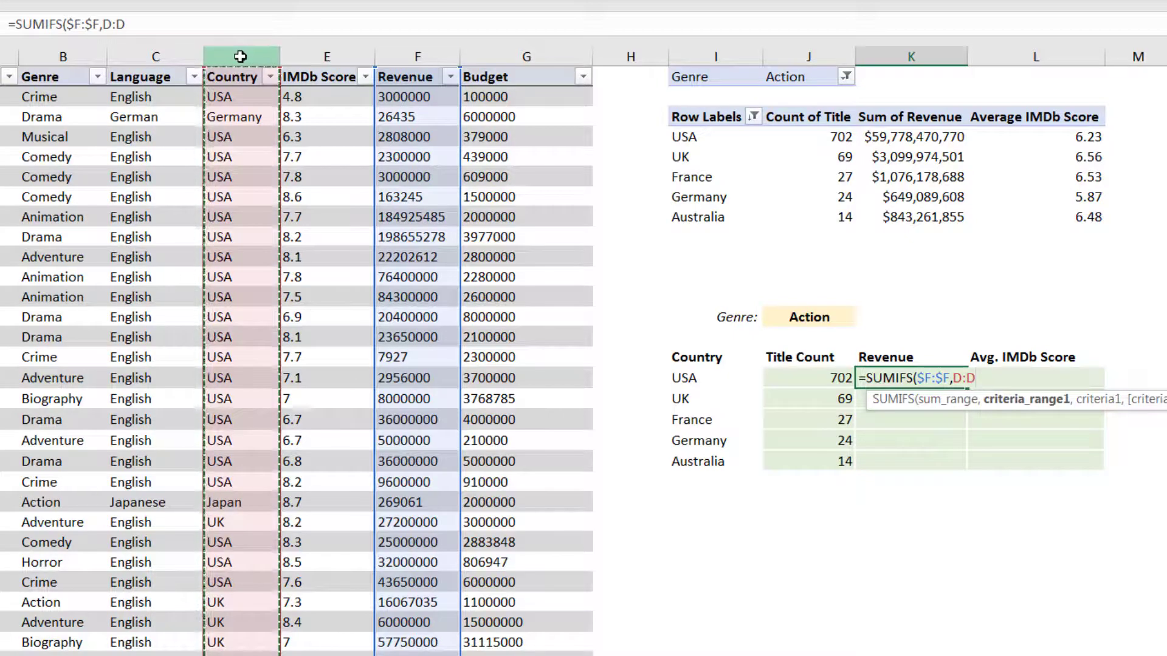
key(F4)
text(,)
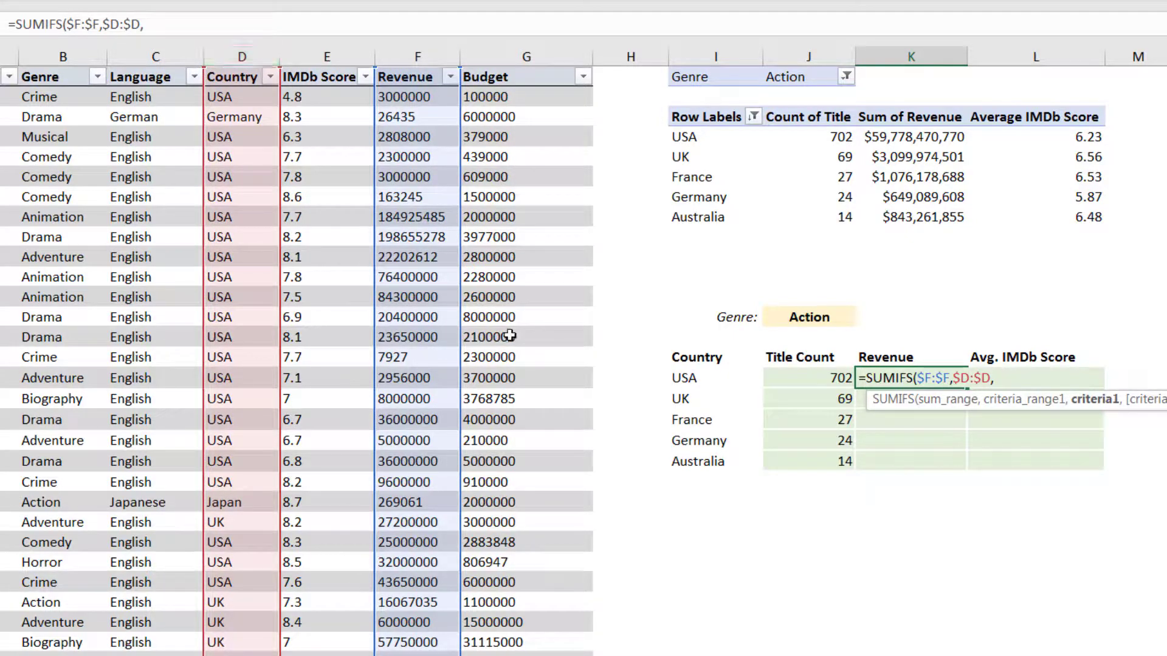
click(690, 376)
key(F4)
key(F4)
key(F4)
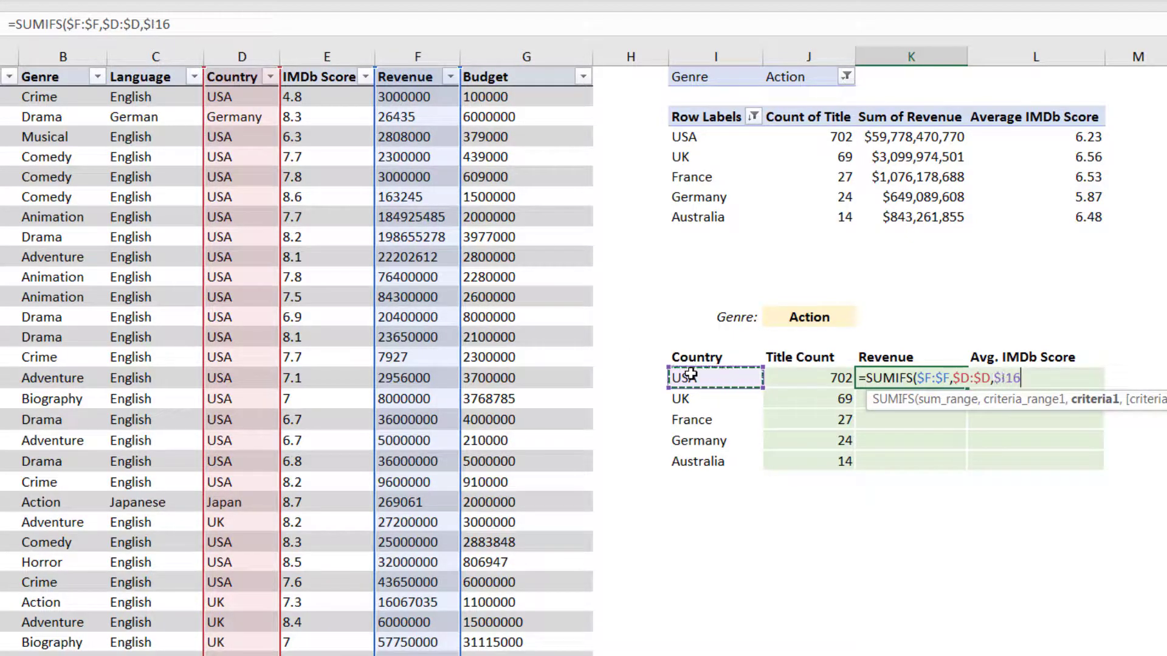
Step: Add the Genre column and Action genre cell as the second criterion and commit the formula
text(,)
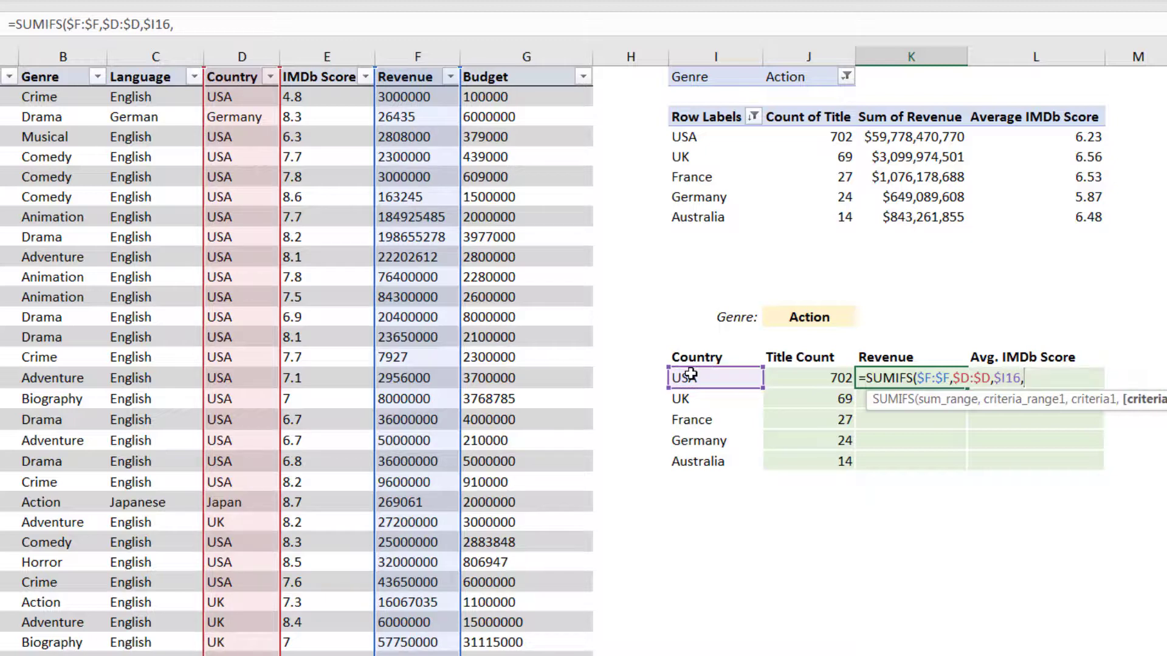
click(63, 56)
text(,)
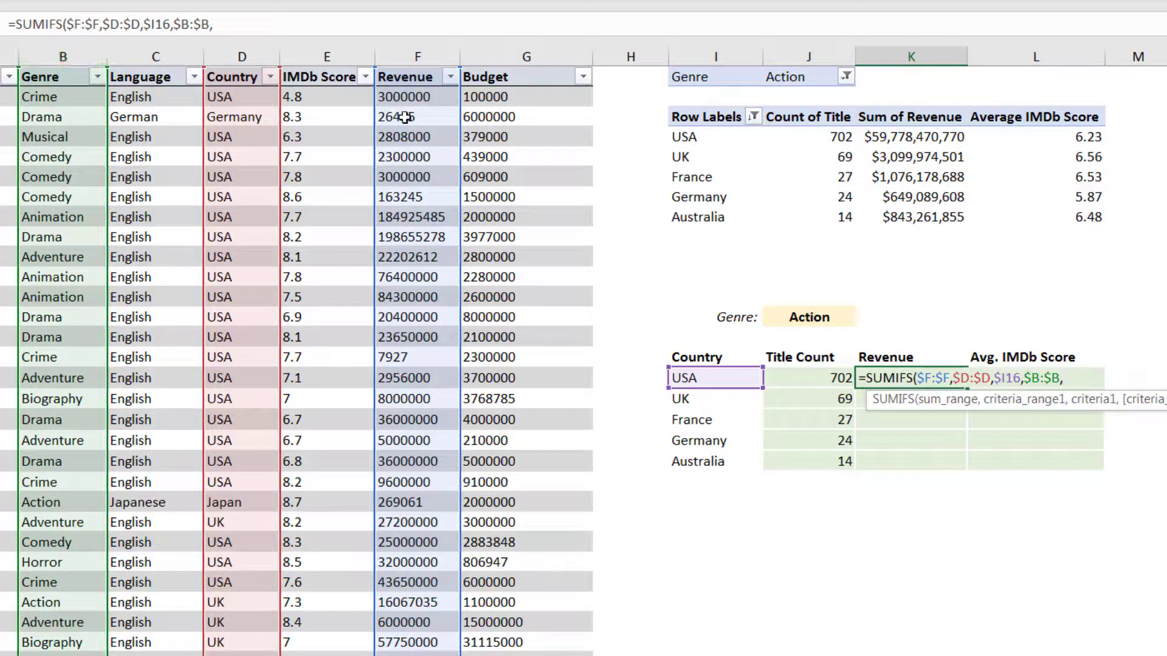
click(811, 315)
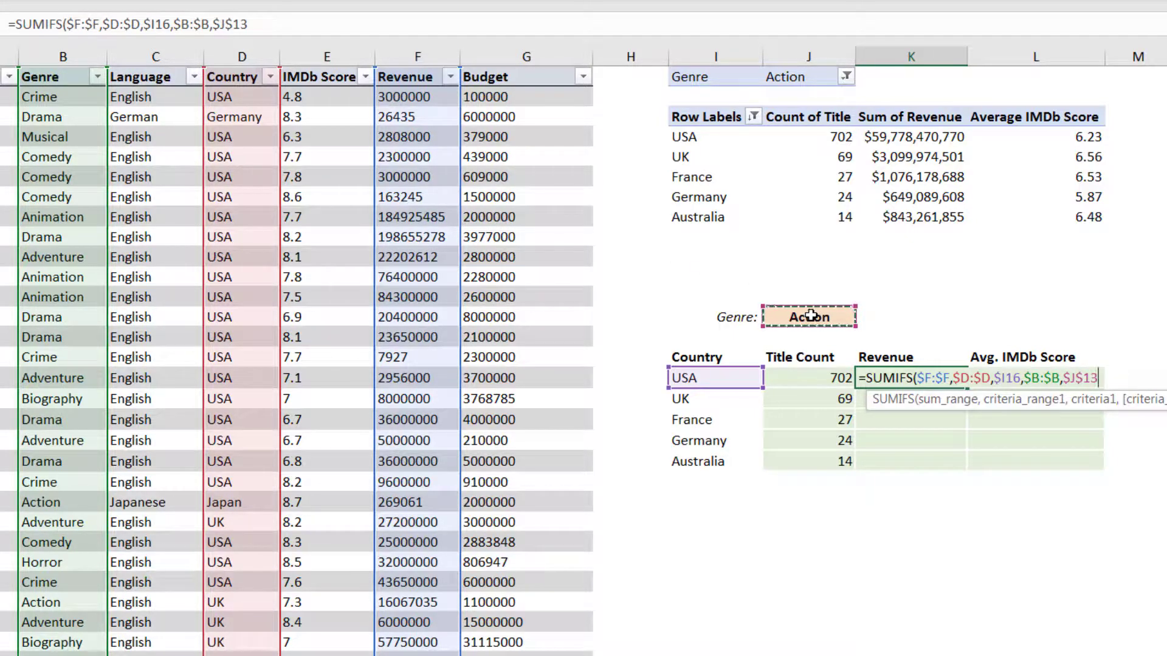
text())
key(Return)
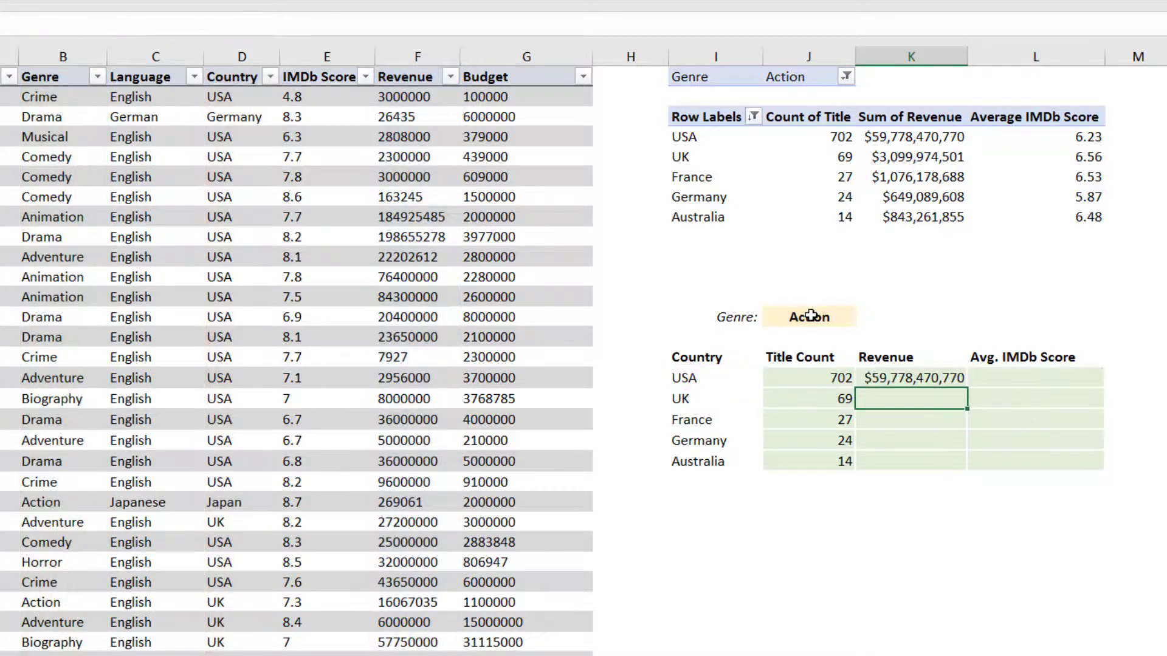
Step: Fill the revenue formula from K16 down to K20 for the other countries
click(948, 378)
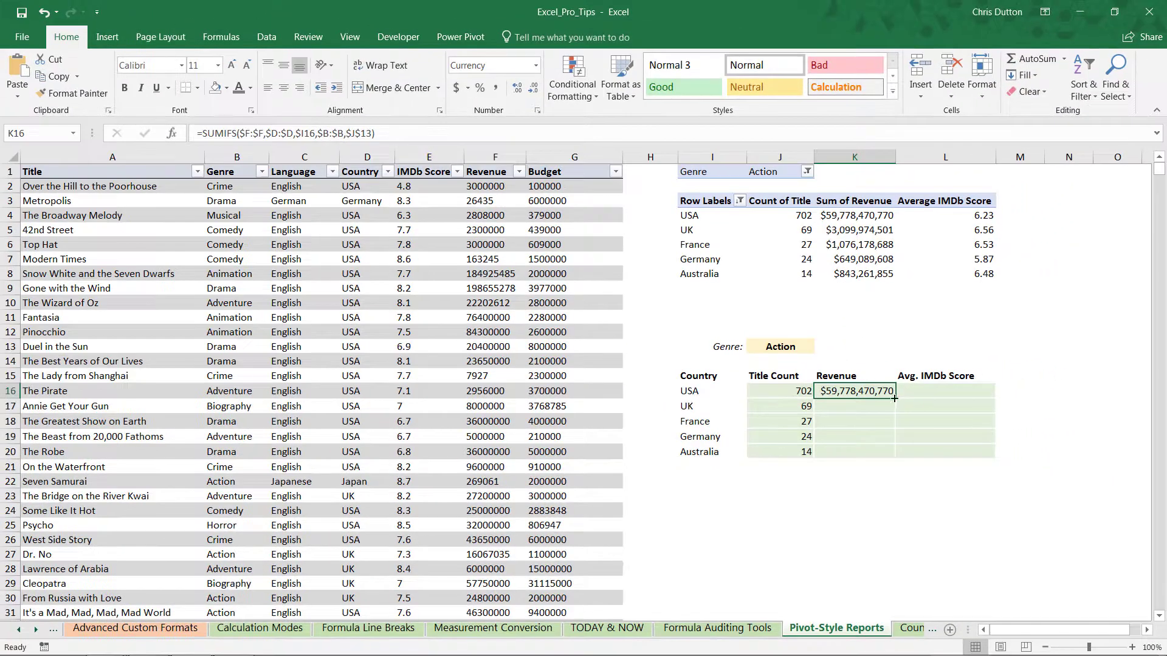
drag(897, 400, 893, 457)
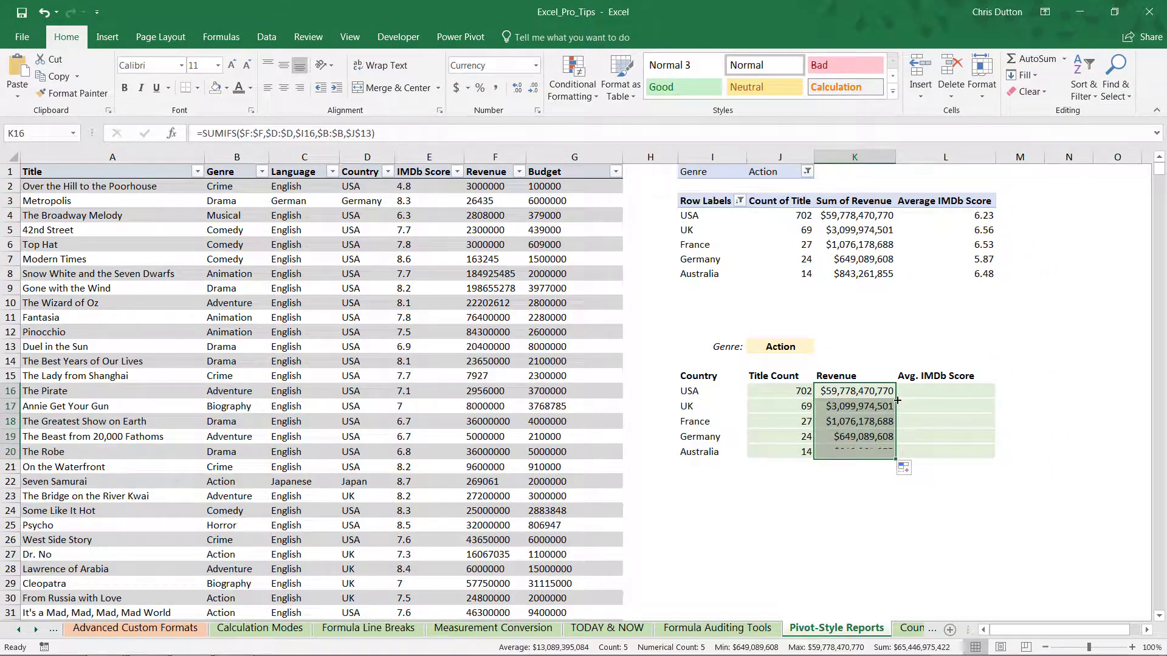
click(862, 481)
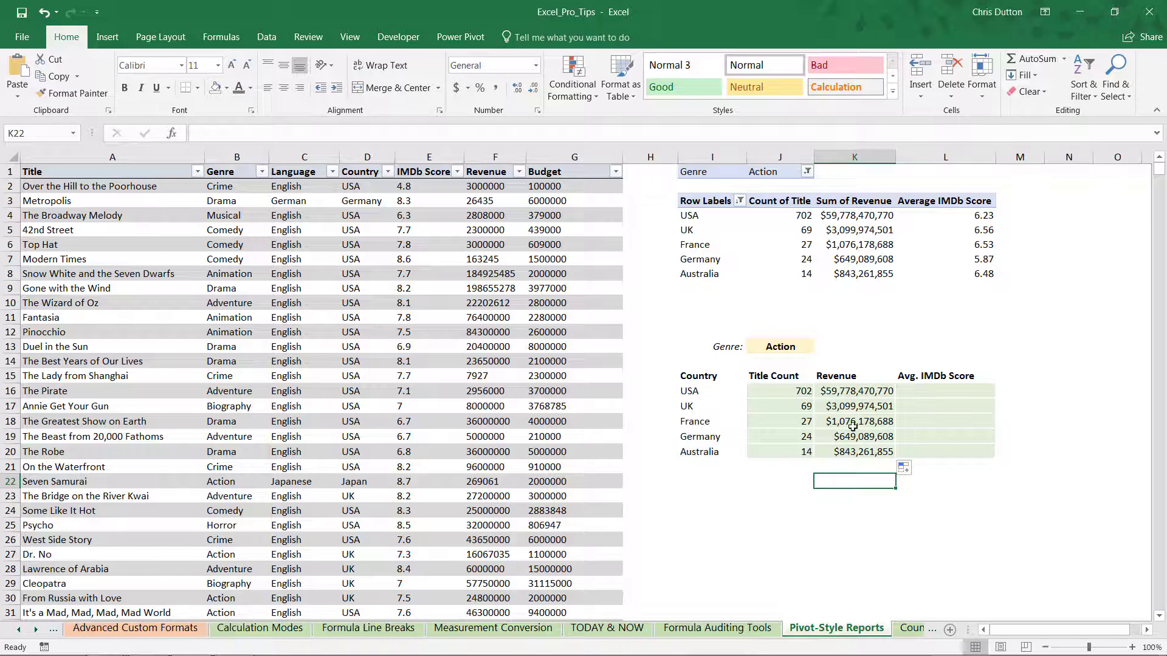
click(947, 392)
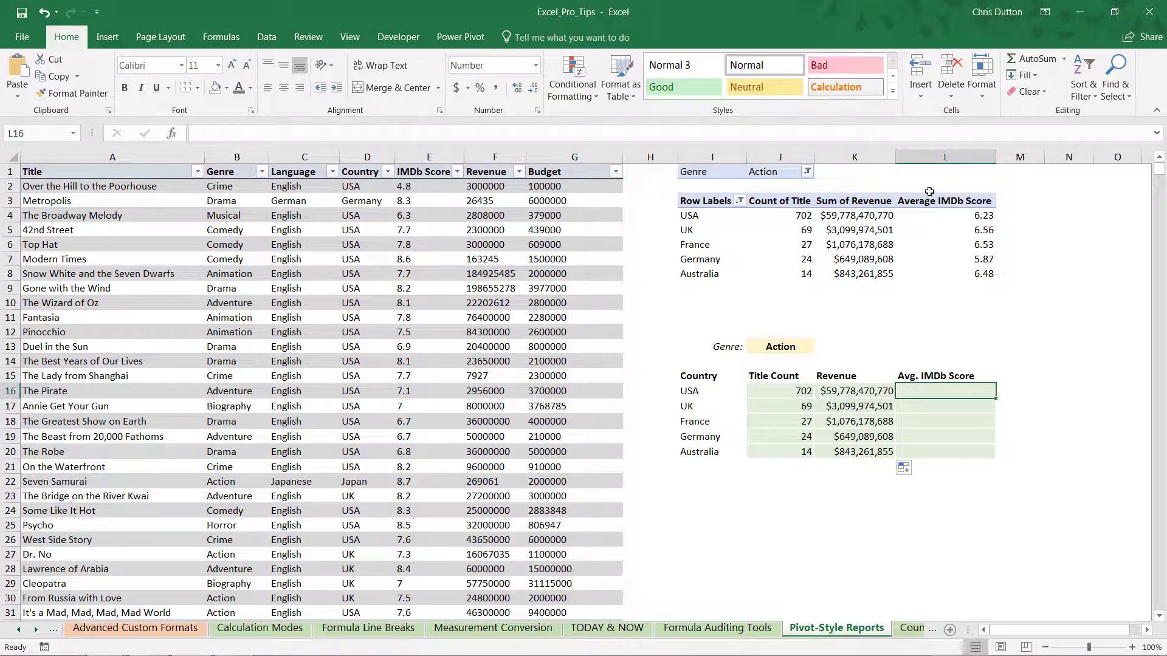
Step: Start an AVERAGEIFS in L16 averaging the absolute IMDb Score column where Country equals $I16
text(=)
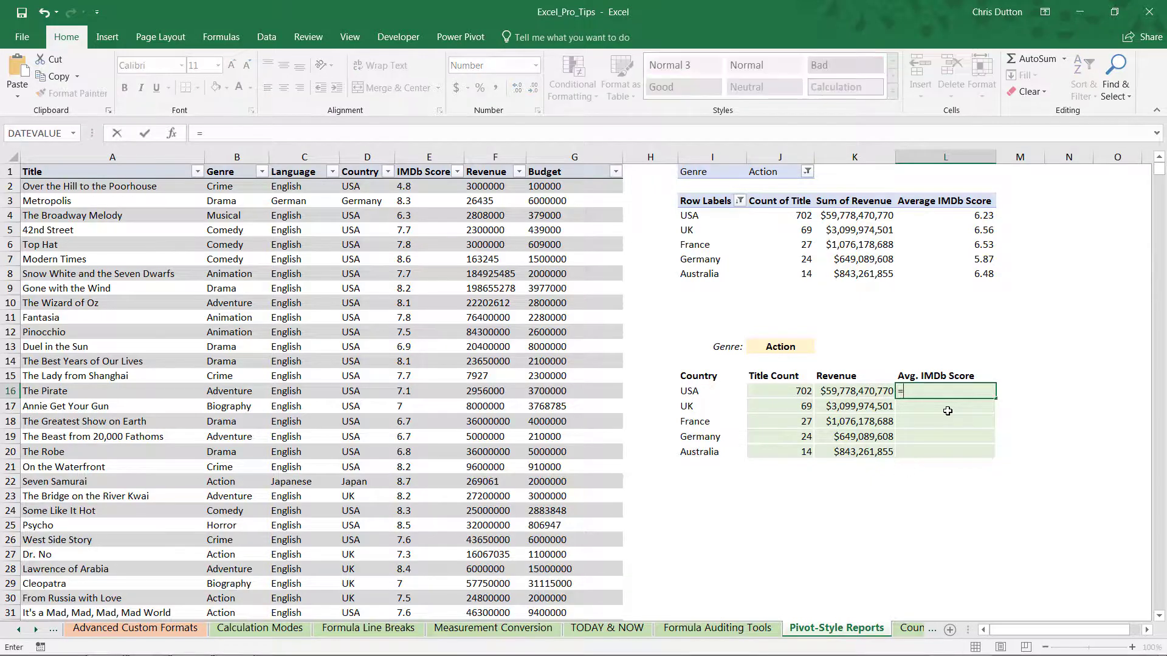
text(AVER)
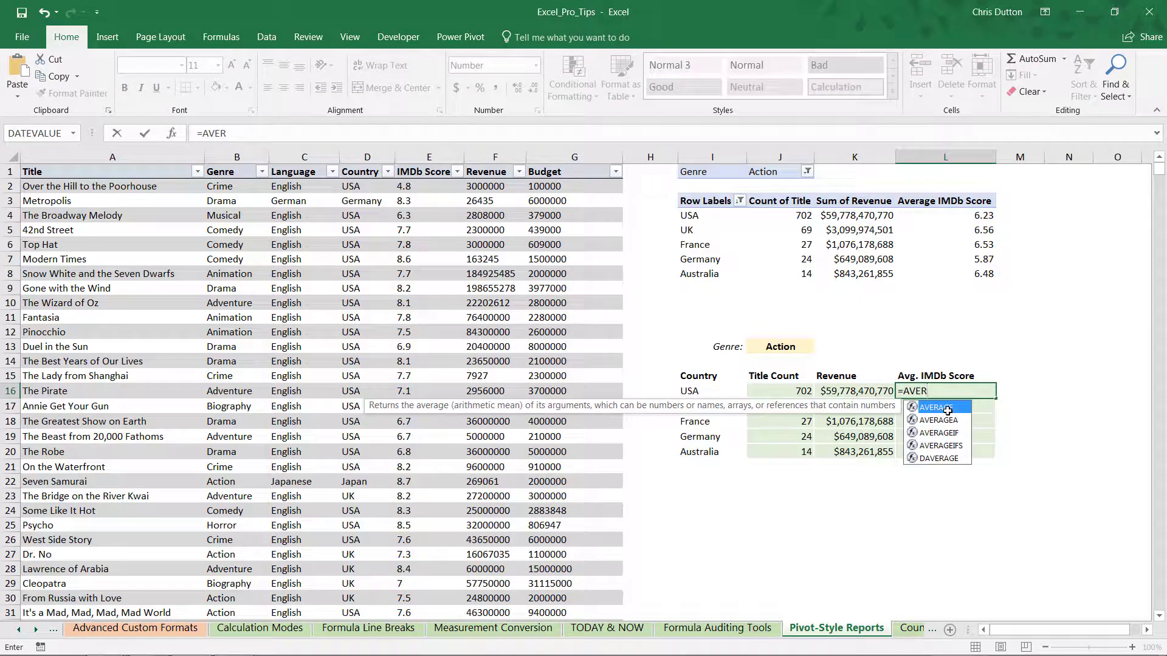
text(AGEIFS()
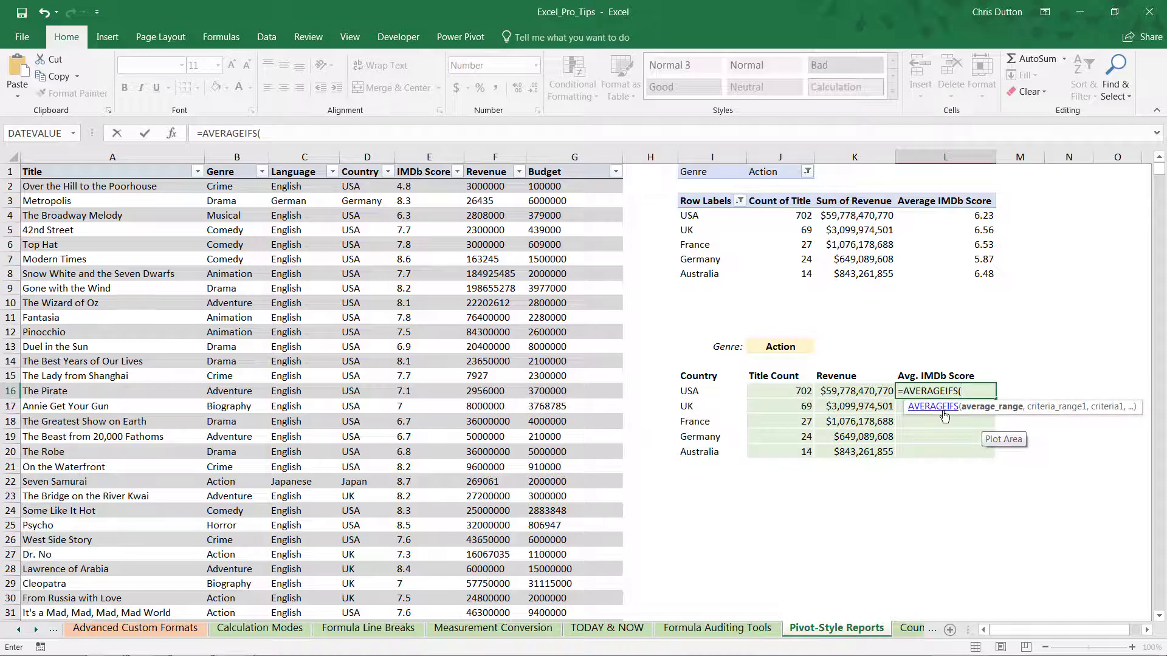
click(429, 157)
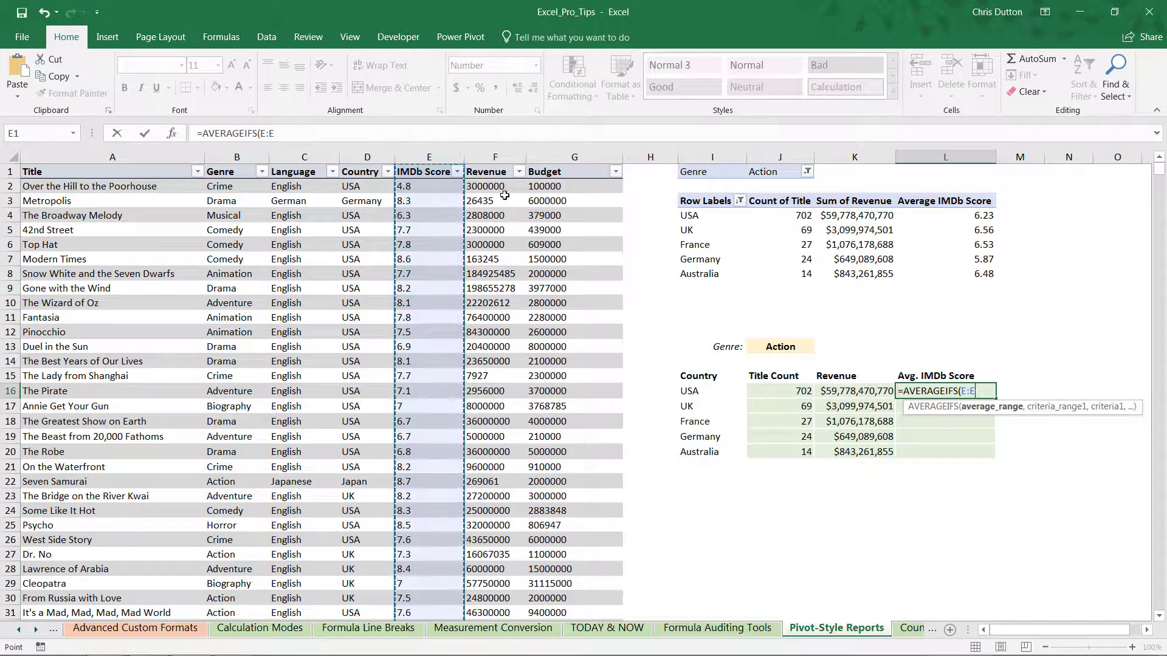
key(F4)
text(,)
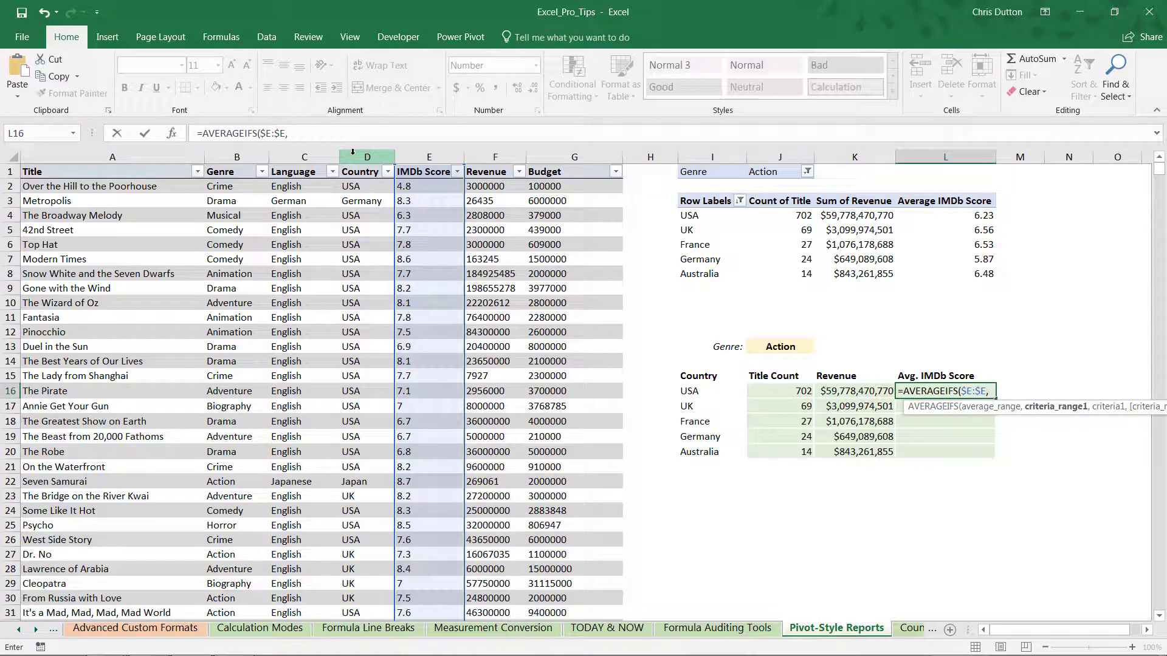
click(353, 154)
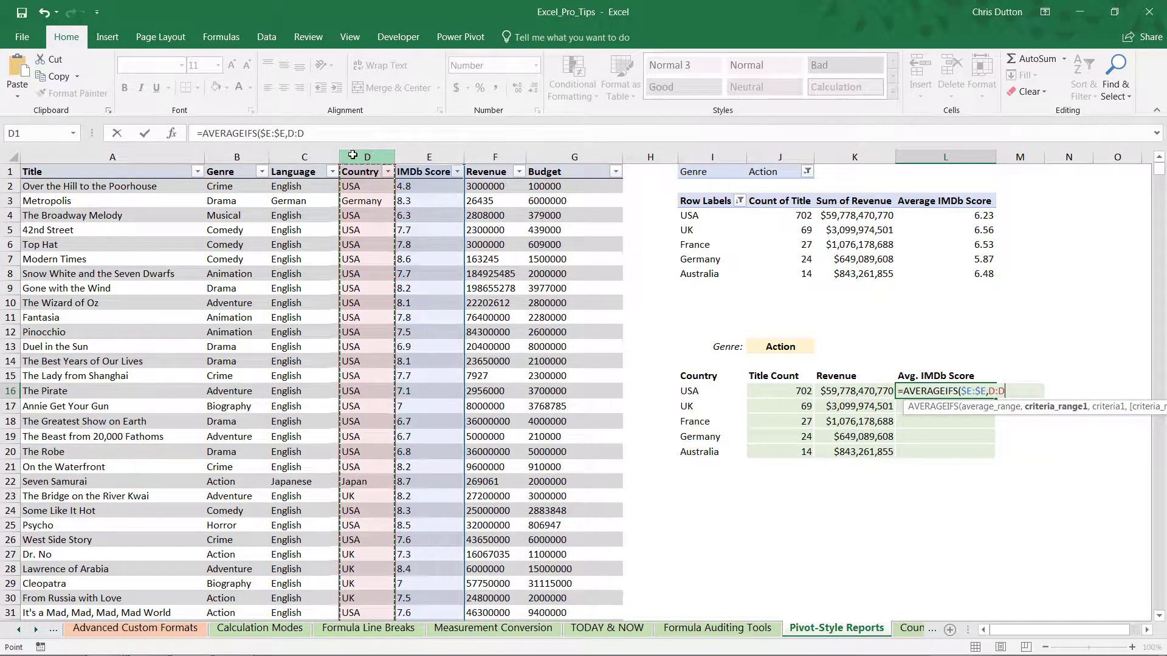
key(F4)
text(,)
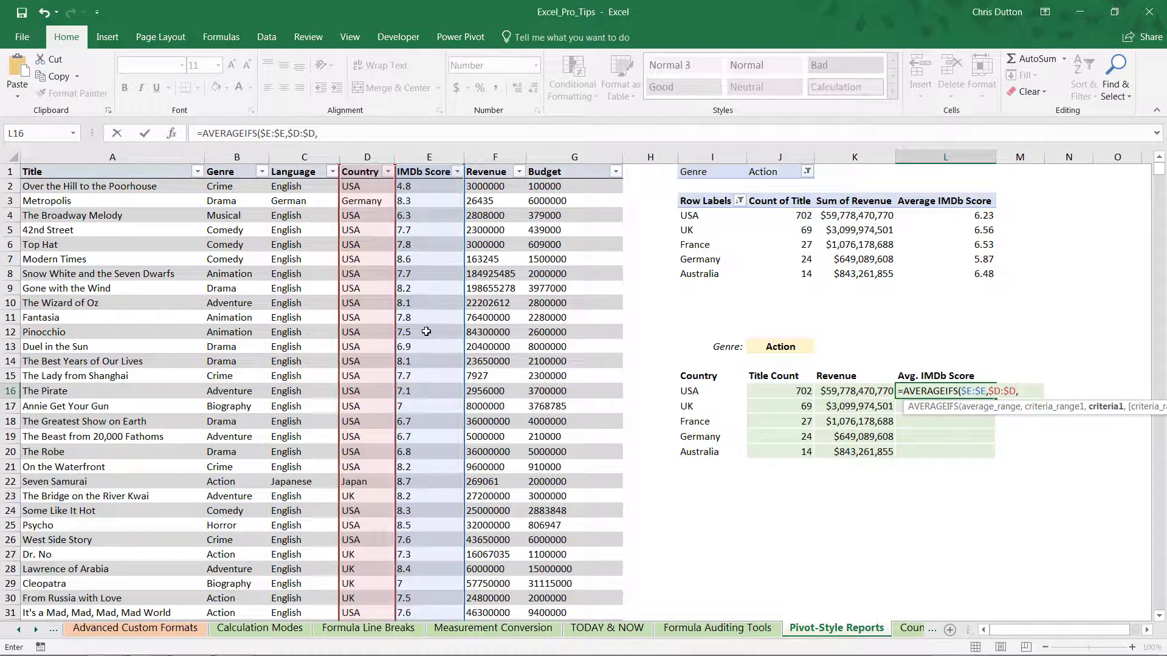
click(686, 389)
key(F4)
key(F4)
key(F4)
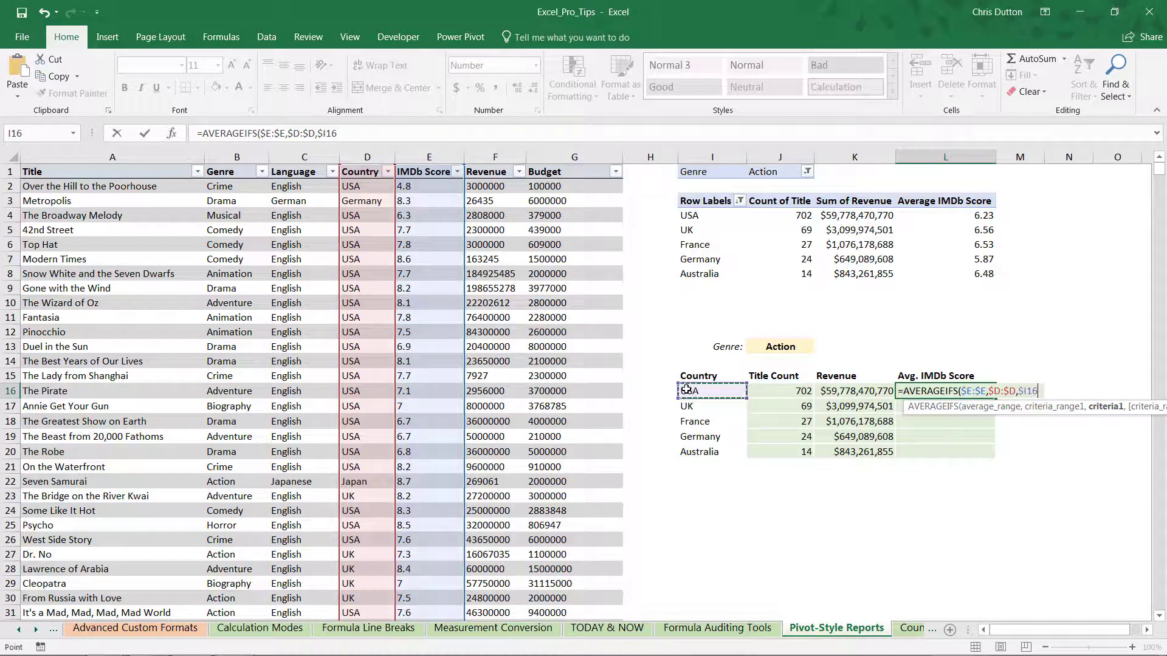
Step: Add the $B:$B Genre range with $J$13 as the criterion and commit the formula
text(,)
click(244, 156)
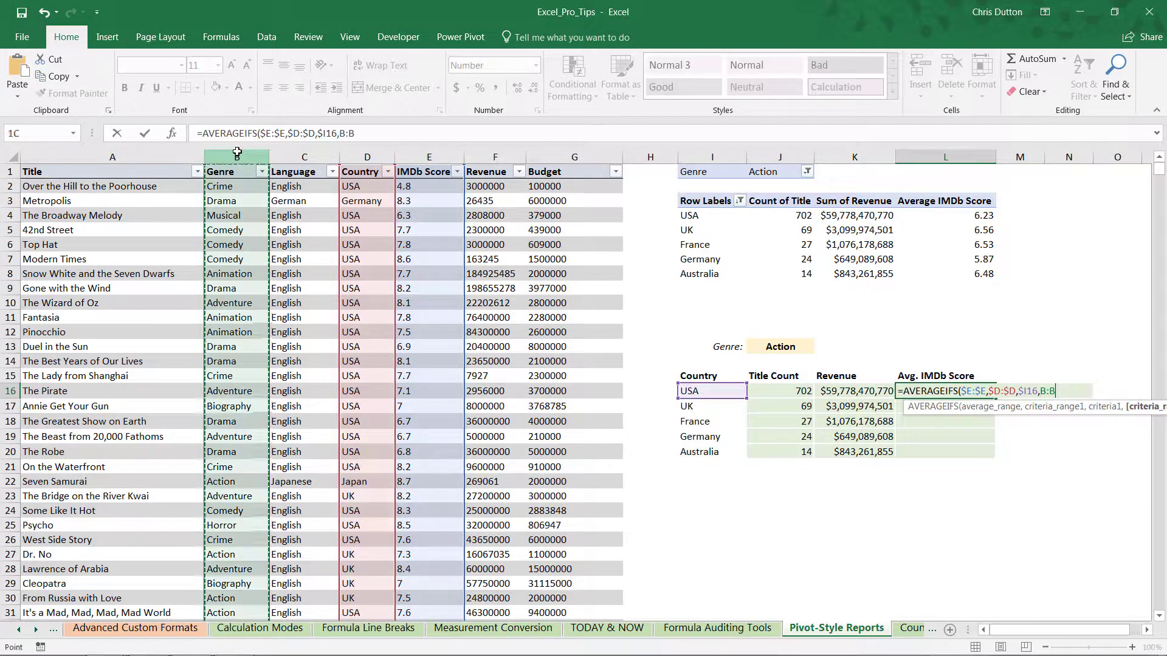
key(F4)
text(,)
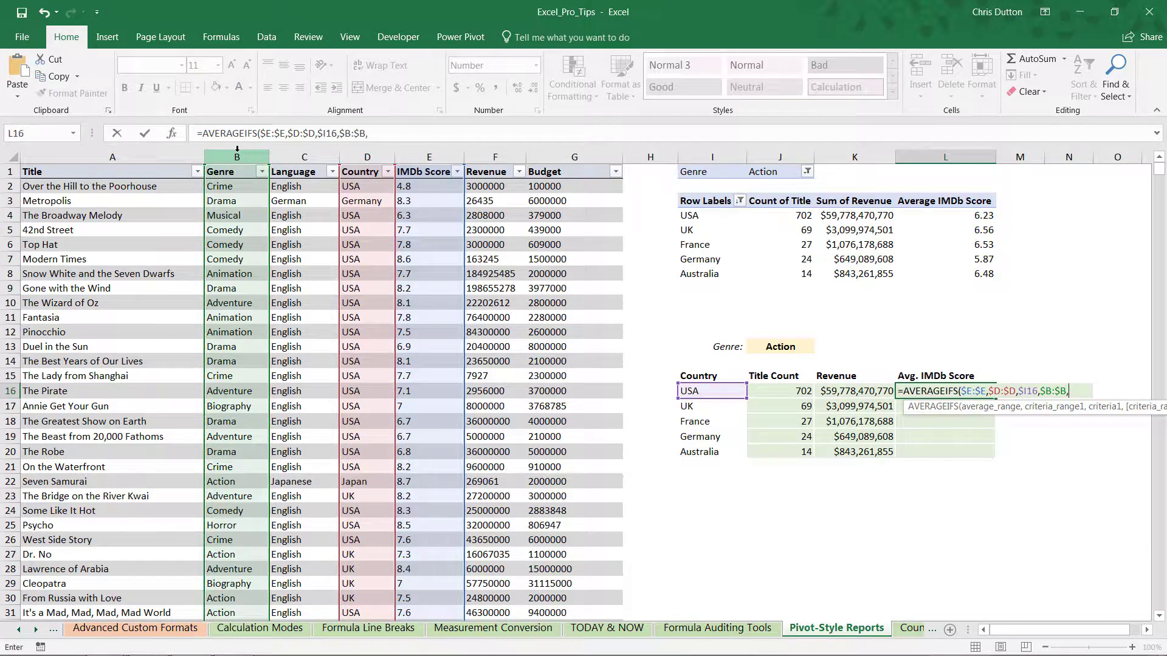
click(756, 346)
key(F4)
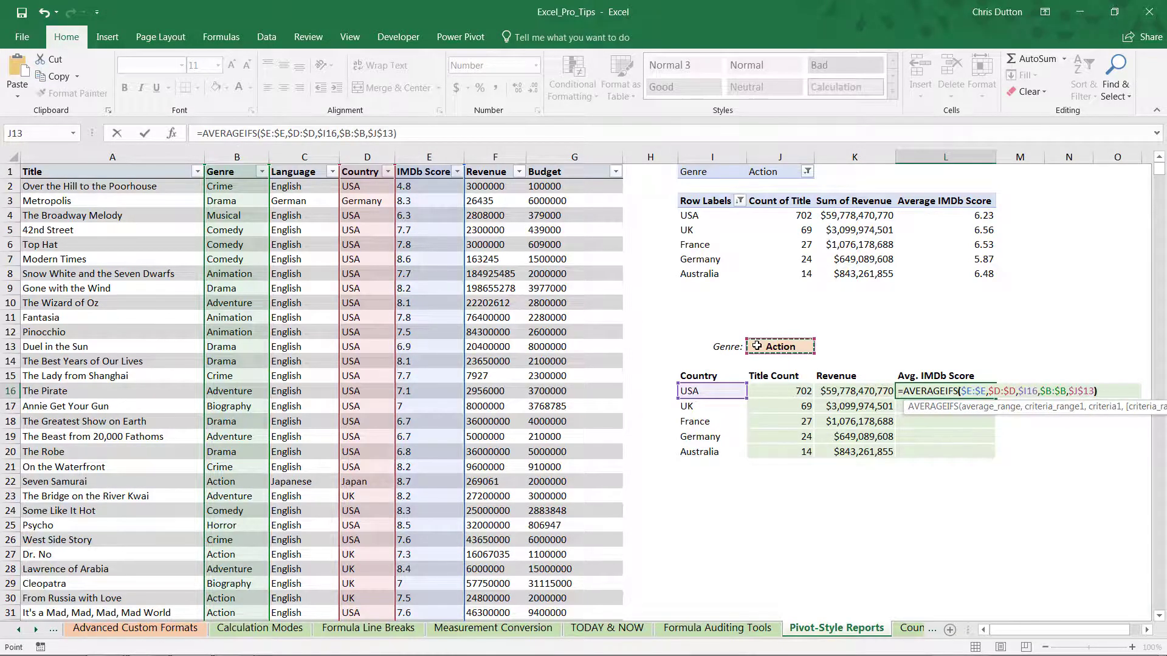
key(Return)
Step: Fill the average score formula from L16 down to L20
click(982, 390)
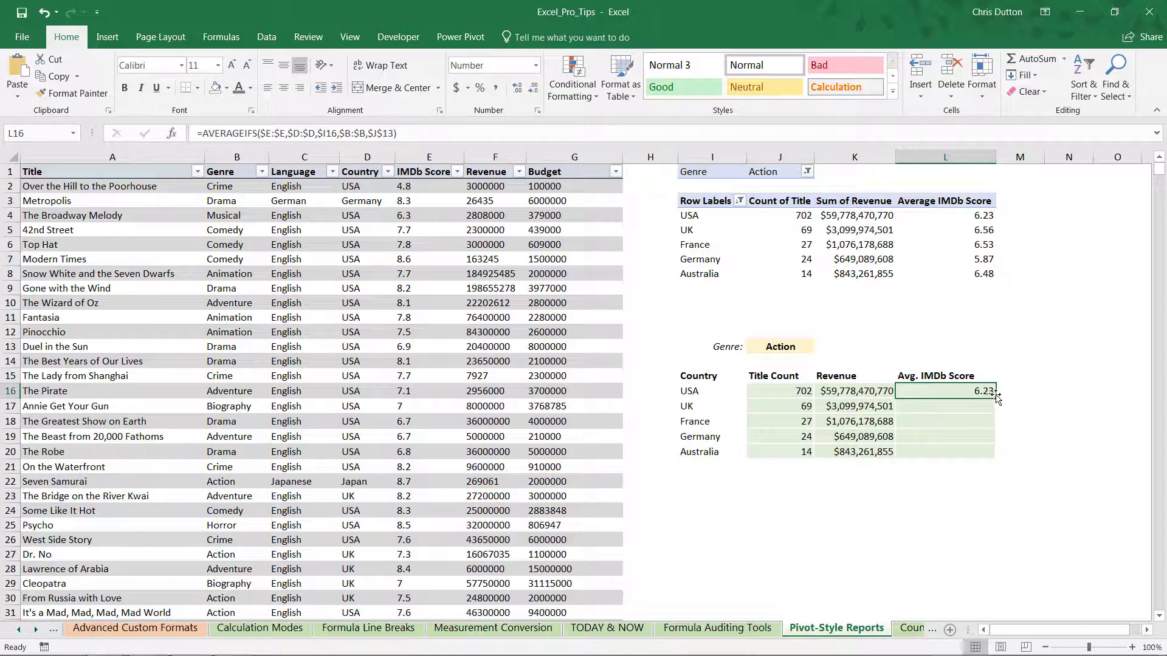
drag(995, 398, 995, 456)
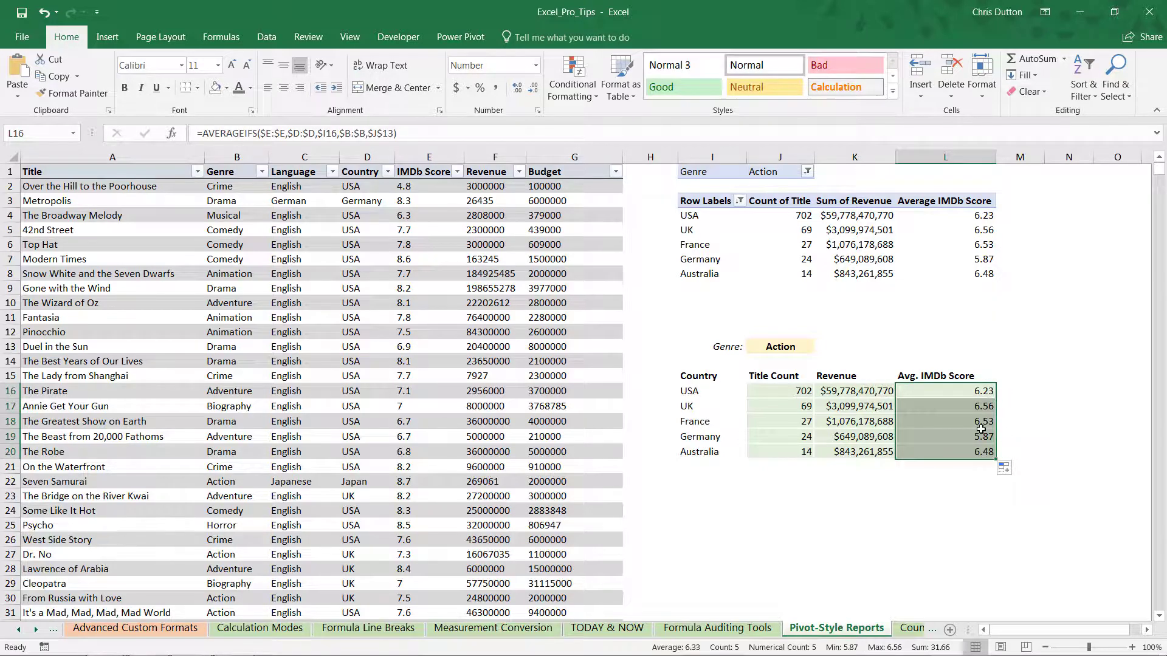
click(858, 483)
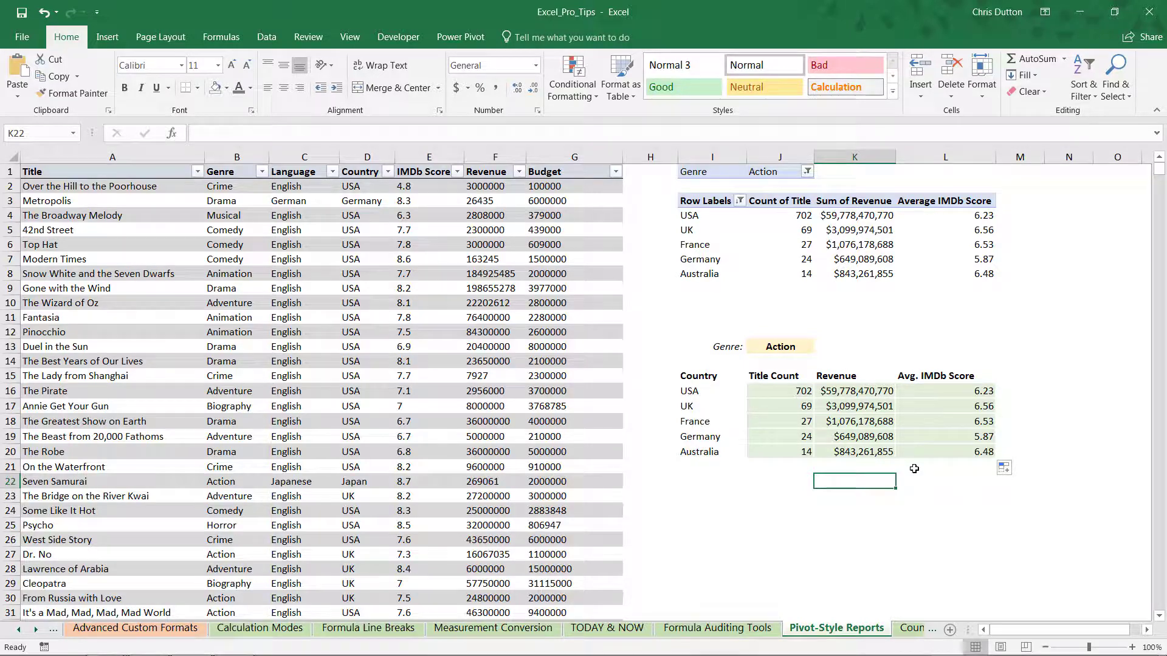
Step: Filter the pivot table's Genre to Adventure
click(808, 173)
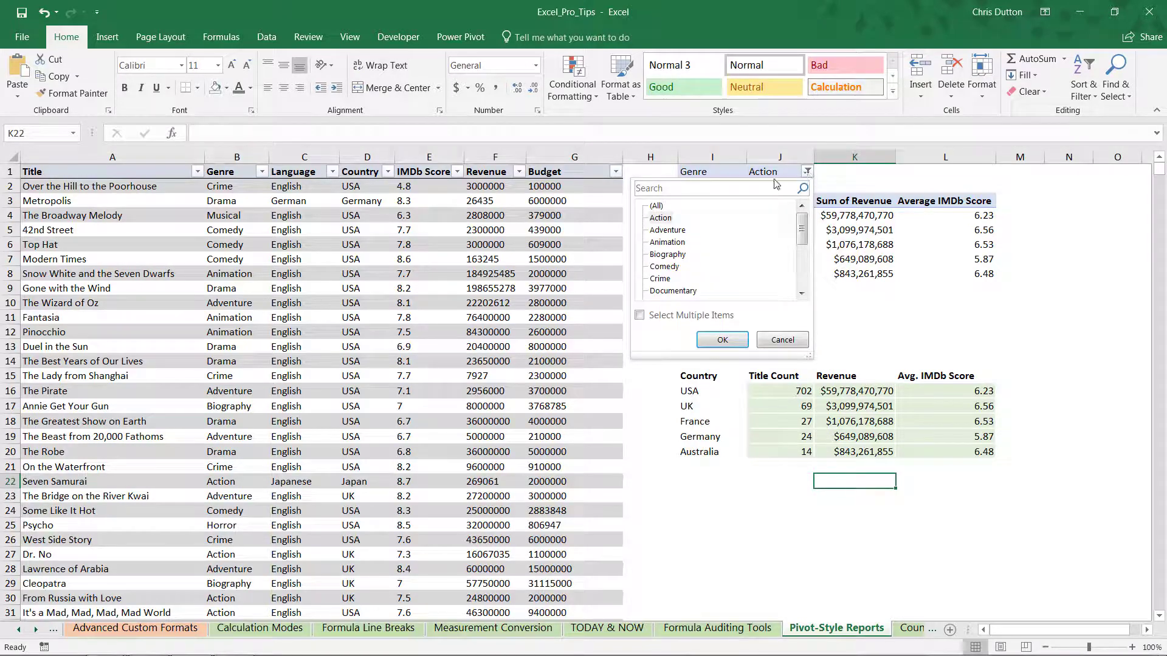
click(666, 230)
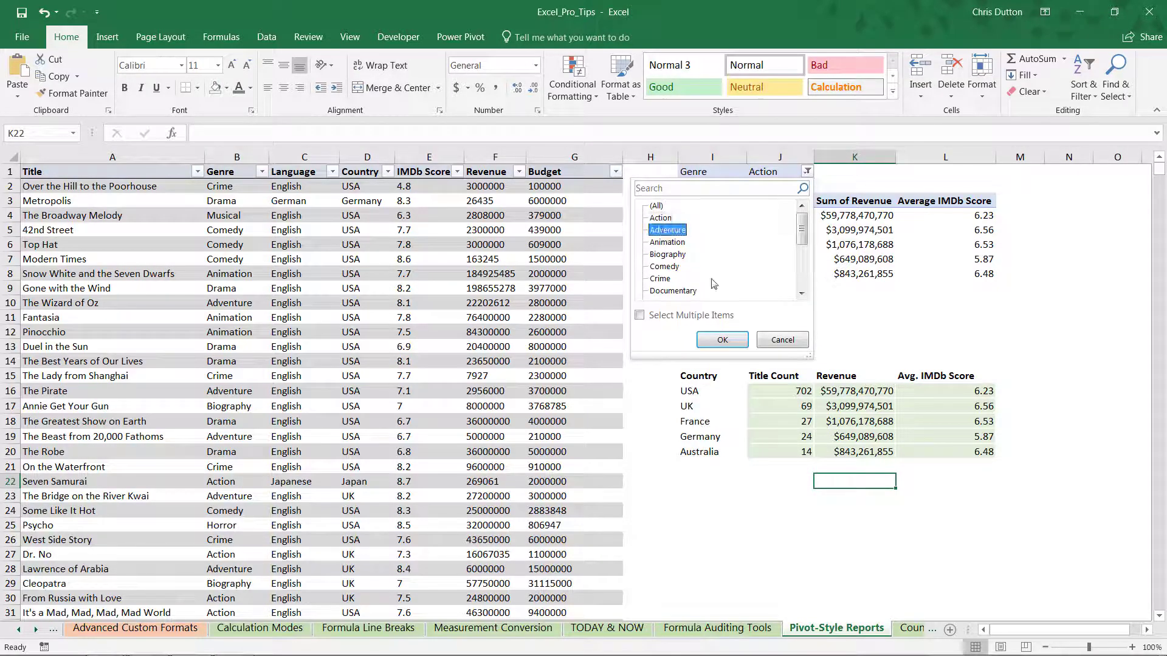
click(721, 340)
Step: Change the report's genre cell J13 from Action to Adventure
click(777, 345)
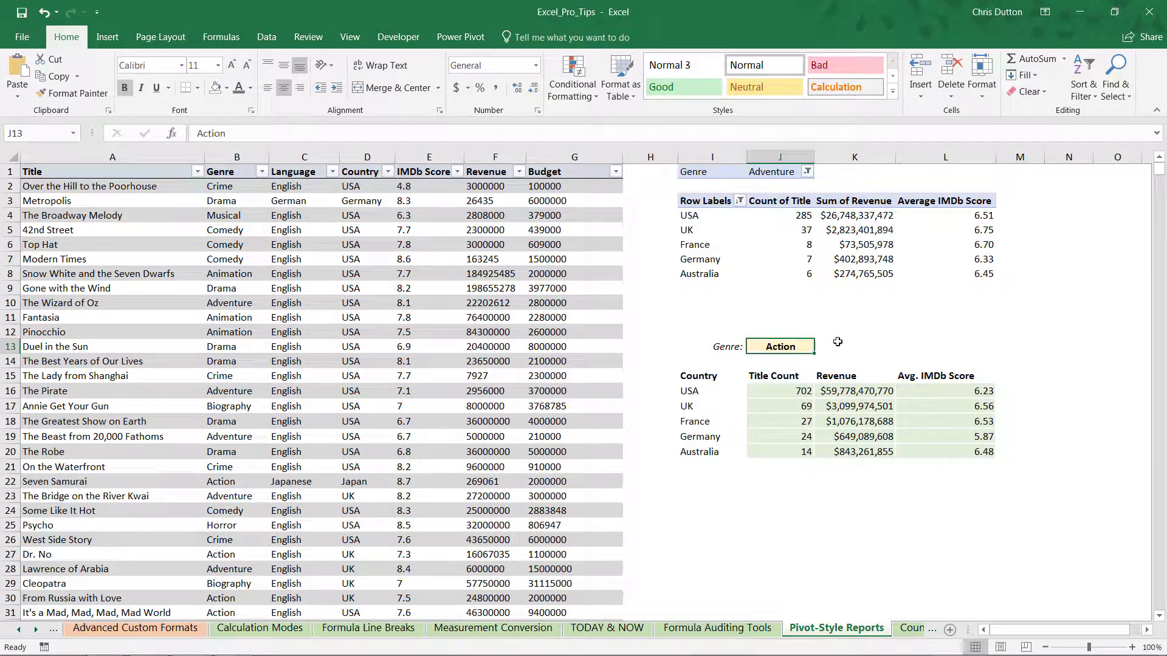
text(Adventure)
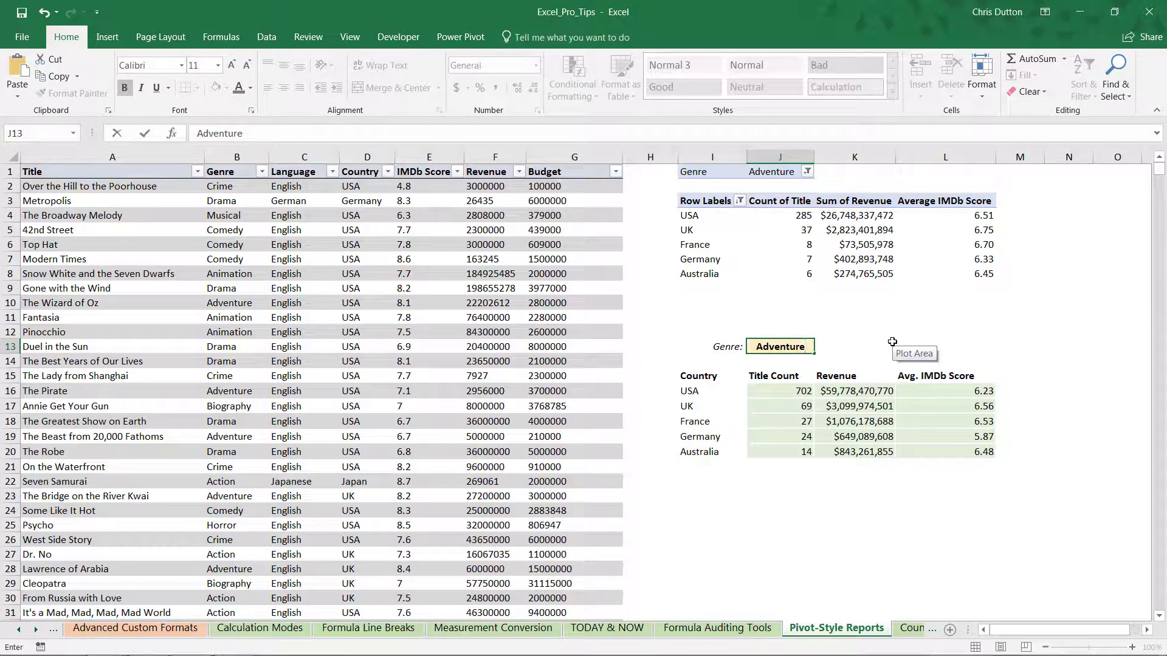
key(Return)
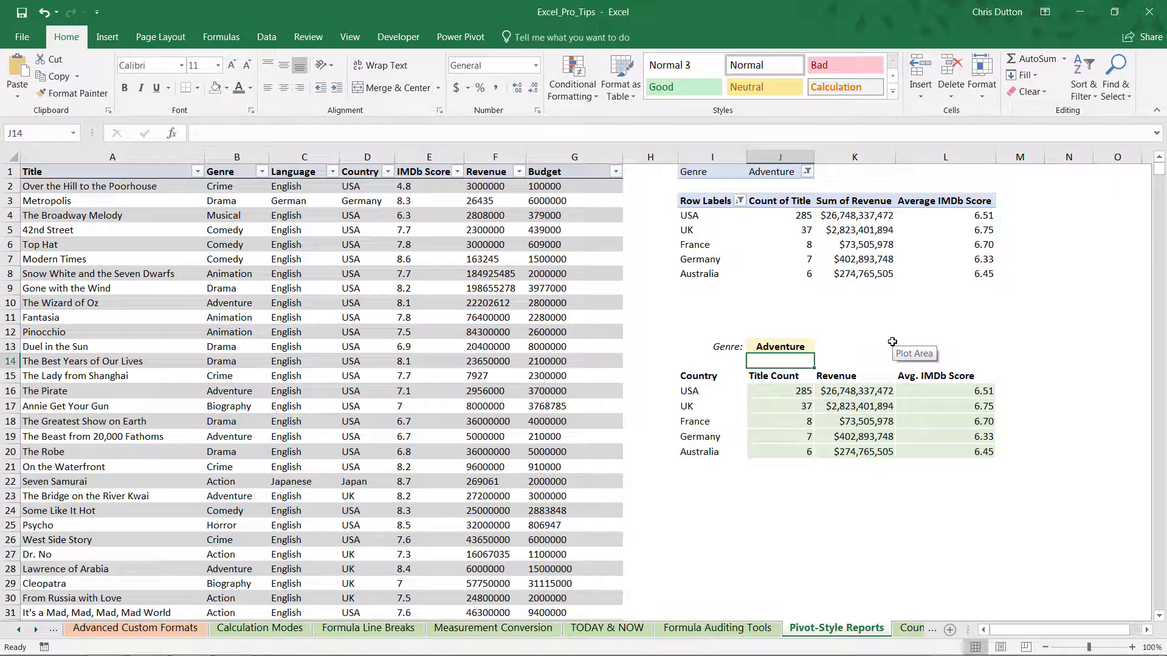